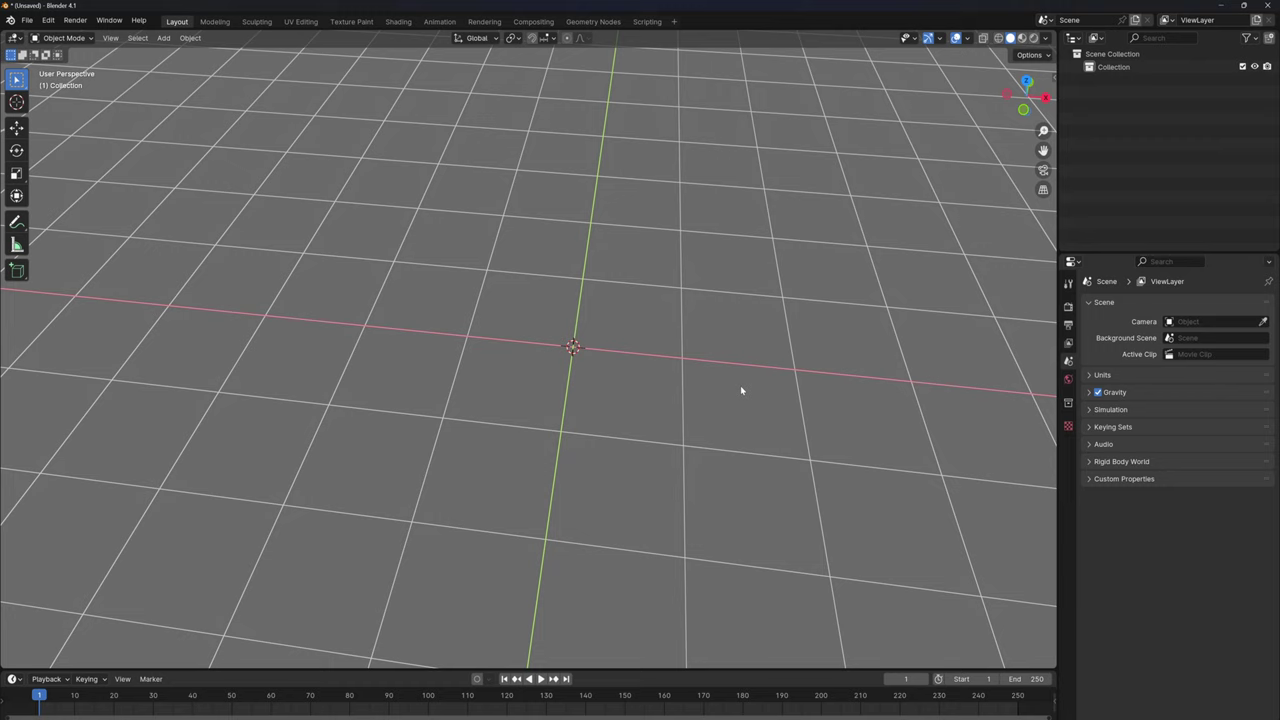
Add a 2 m plane mesh at the world origin, working from the top orthographic view.
key(KP_7)
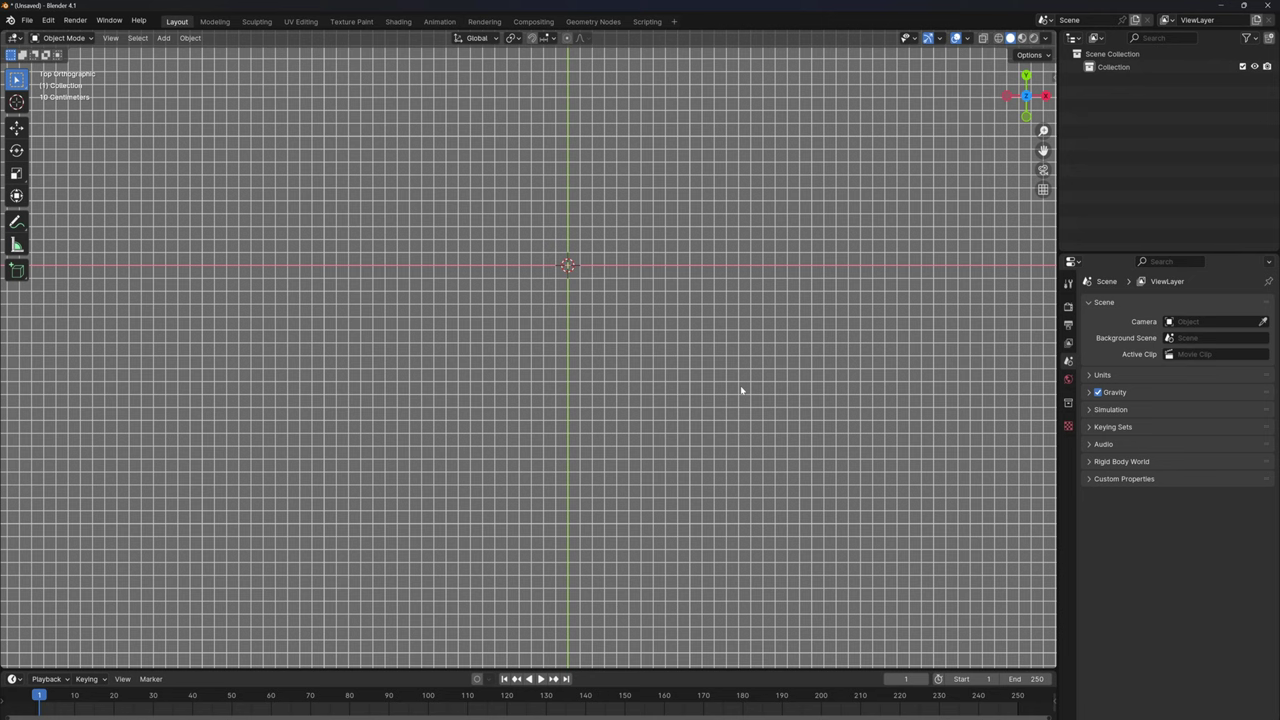
scroll(562, 239, up, 4)
shift+middle_drag(561, 239, 454, 371)
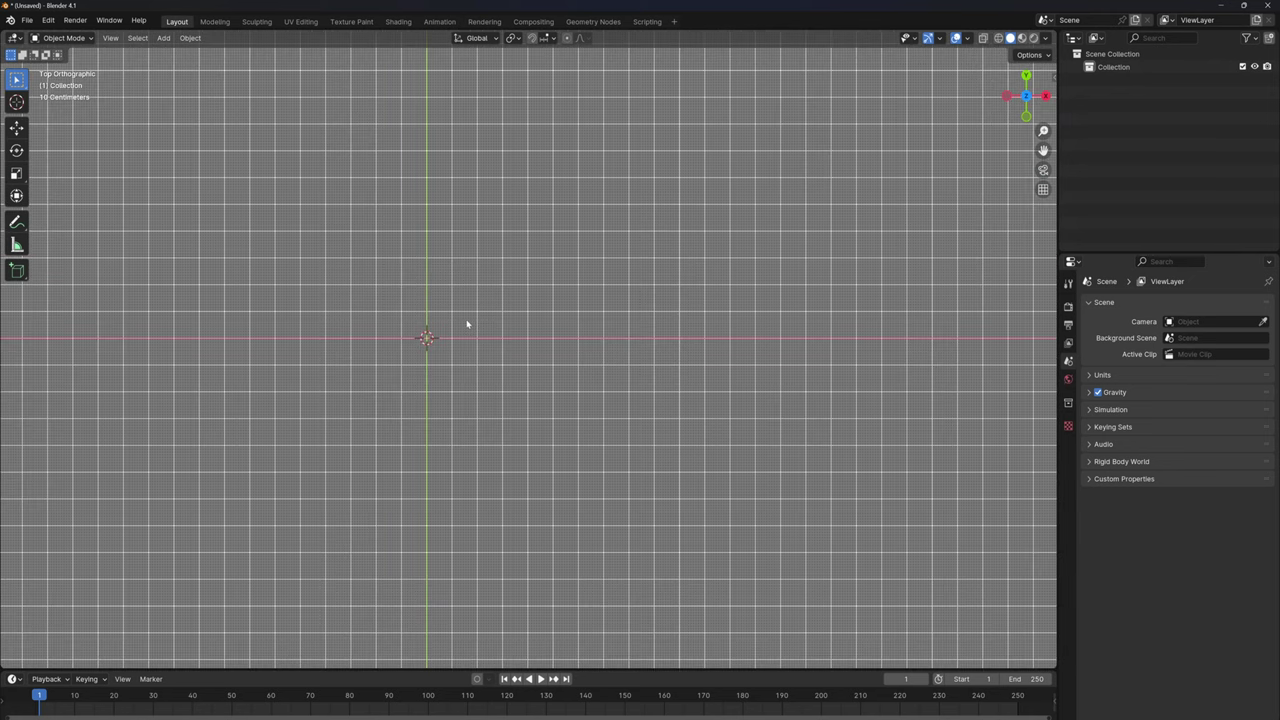
key(shift+a)
click(514, 316)
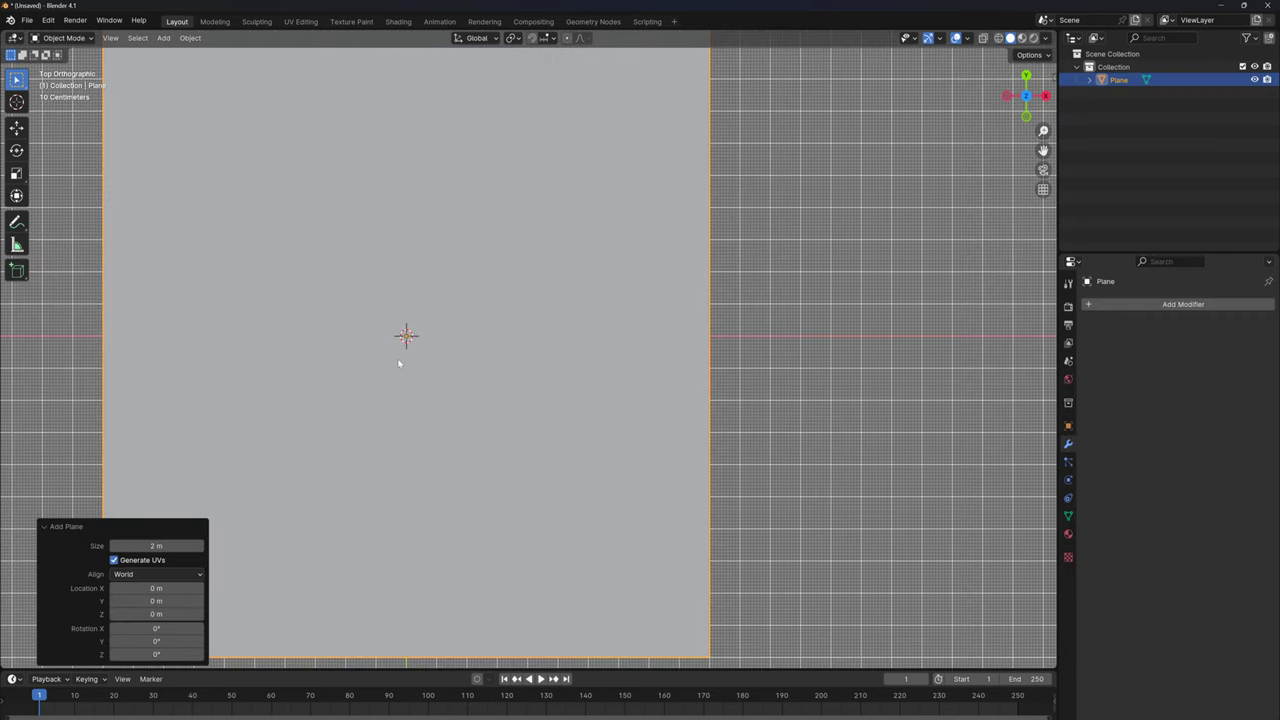
scroll(397, 347, down, 2)
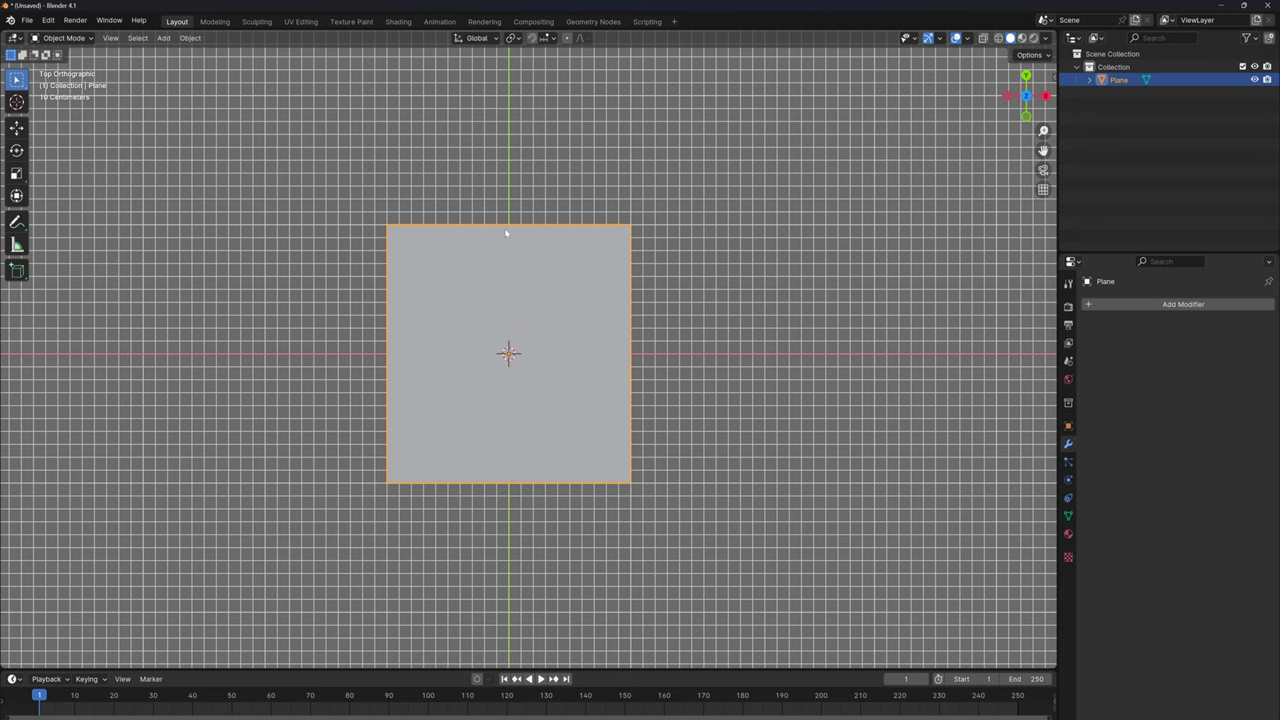
Divide the plane in Edit Mode with four evenly spaced vertical loop cuts.
key(Tab)
right_click(505, 250)
key(Escape)
key(ctrl+r)
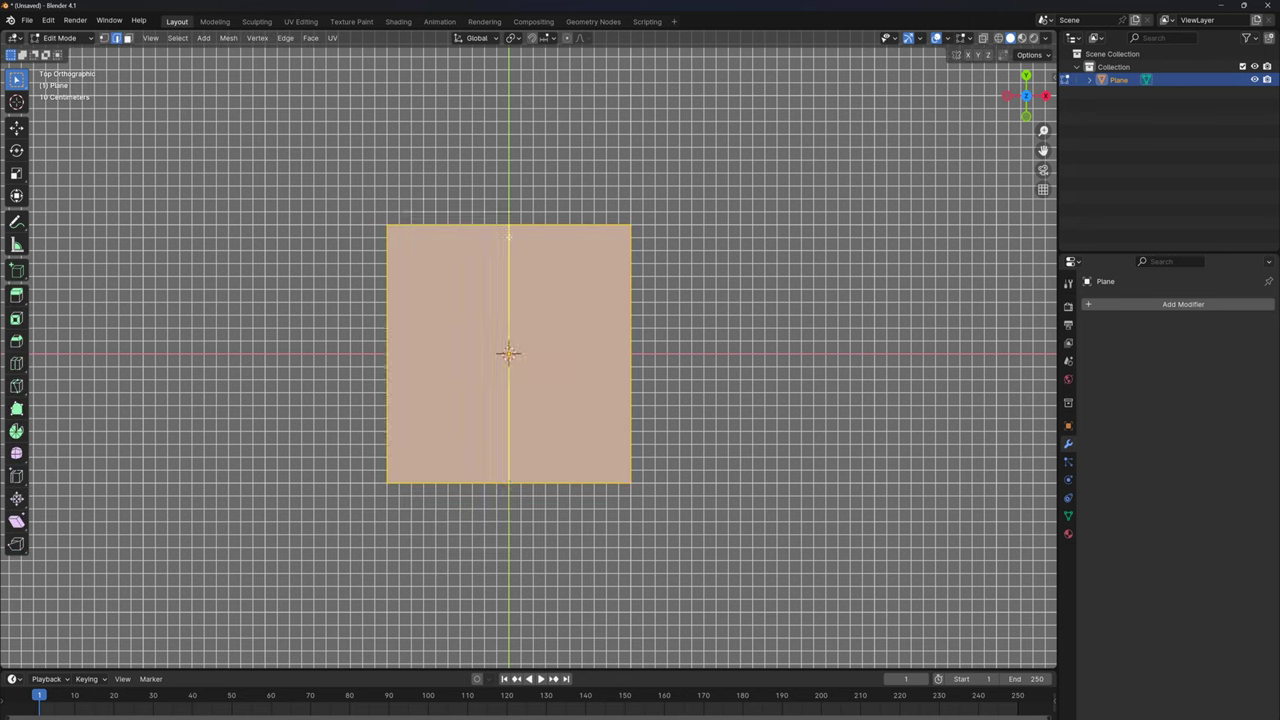
double_click(509, 237)
click(99, 661)
click(156, 541)
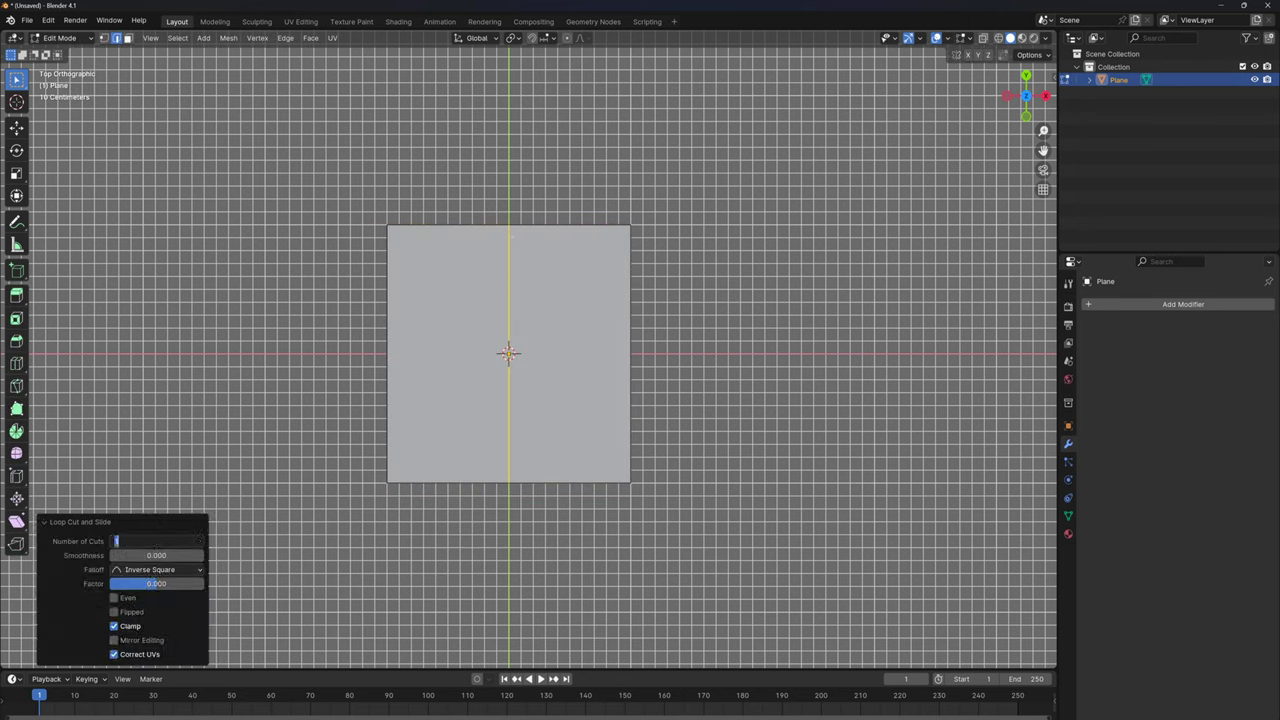
text(4)
key(Return)
click(85, 522)
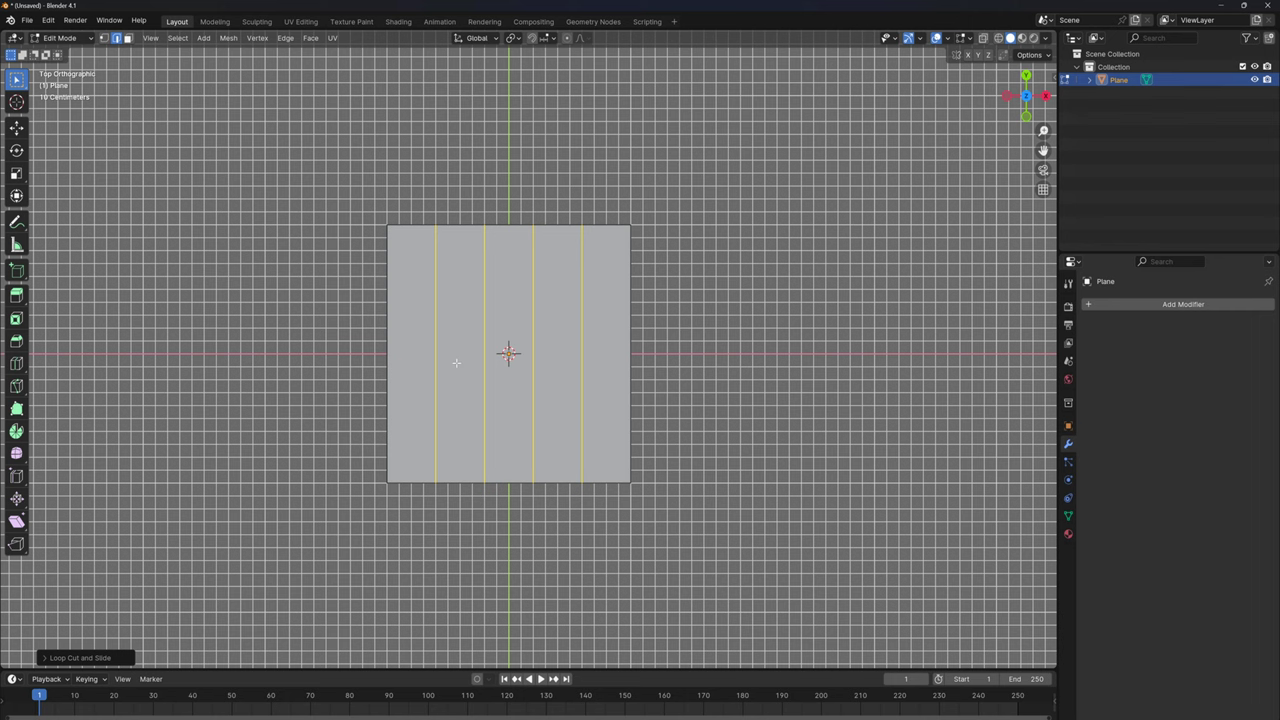
Add four evenly spaced horizontal loop cuts across the plane to form a 5 by 5 grid.
key(ctrl+r)
click(427, 351)
click(104, 657)
mouse_move(153, 541)
mouse_down()
mouse_move(200, 541)
mouse_move(158, 541)
mouse_up()
click(88, 522)
scroll(526, 350, up, 4)
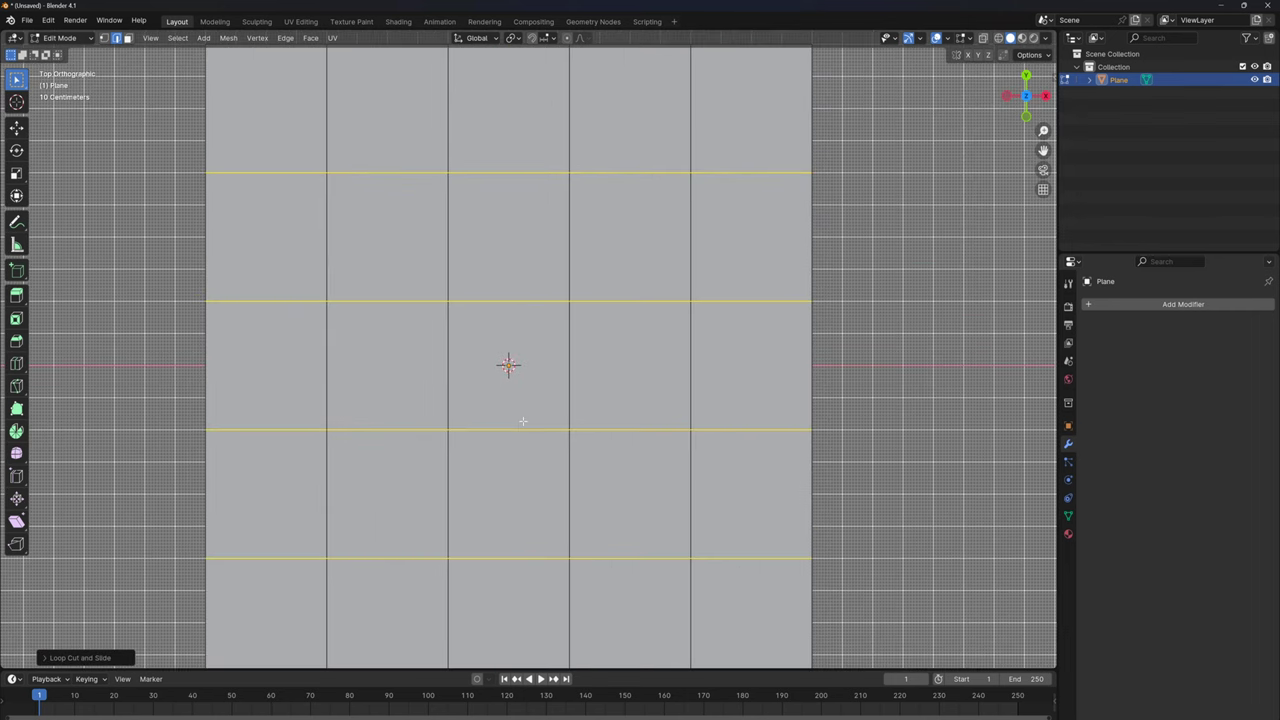
Select five scattered interior vertices of the grid and bevel them with Bevel Vertices into multi-segment star-shaped patches.
click(104, 37)
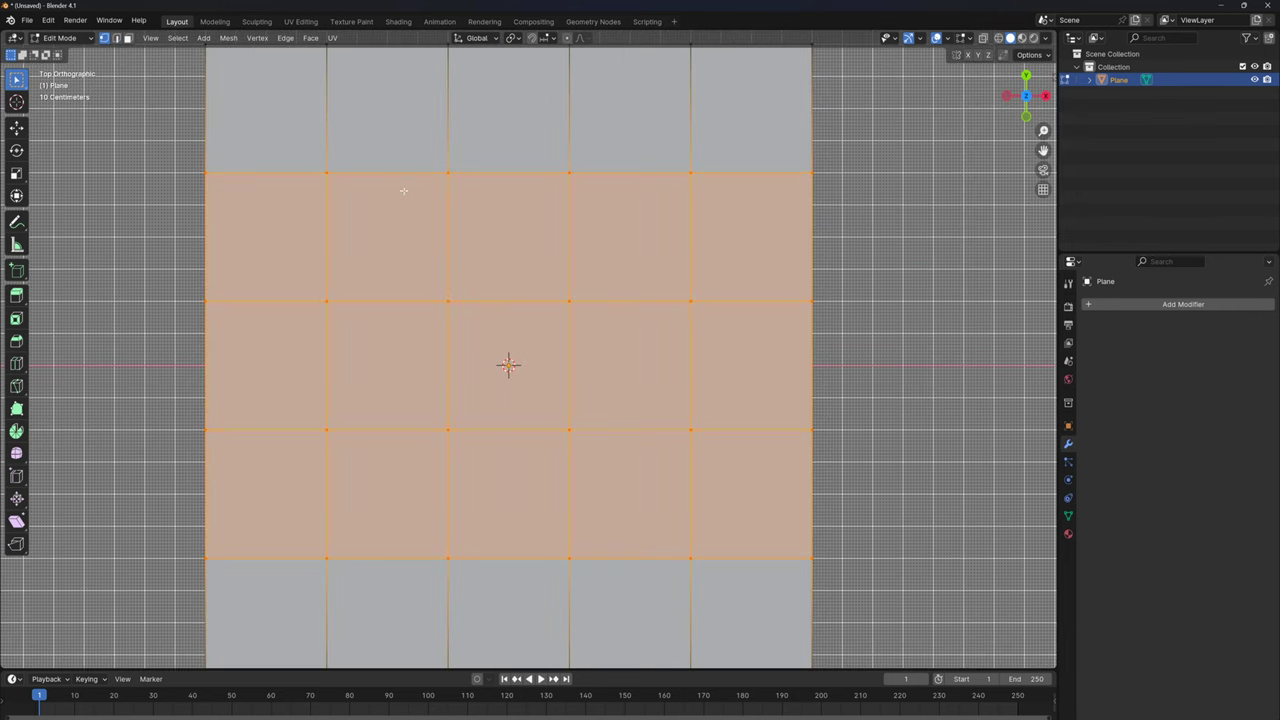
click(324, 174)
shift+drag(588, 327, 589, 328)
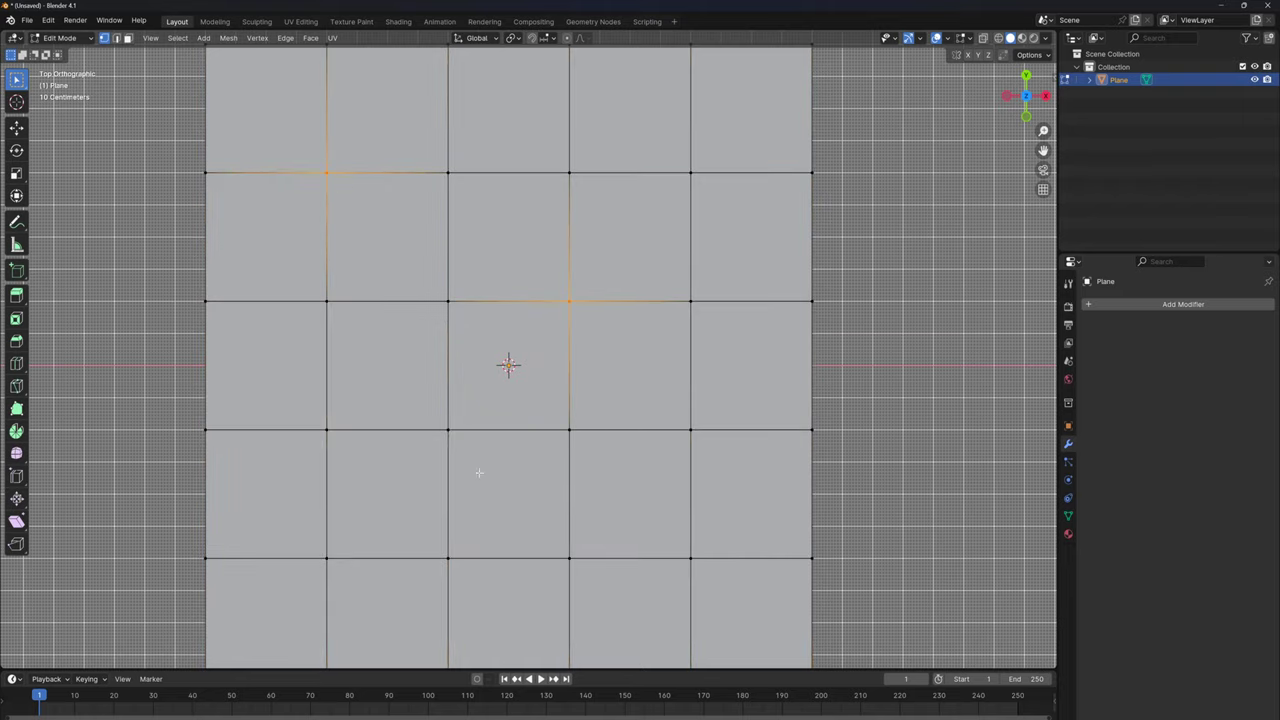
shift+click(316, 555)
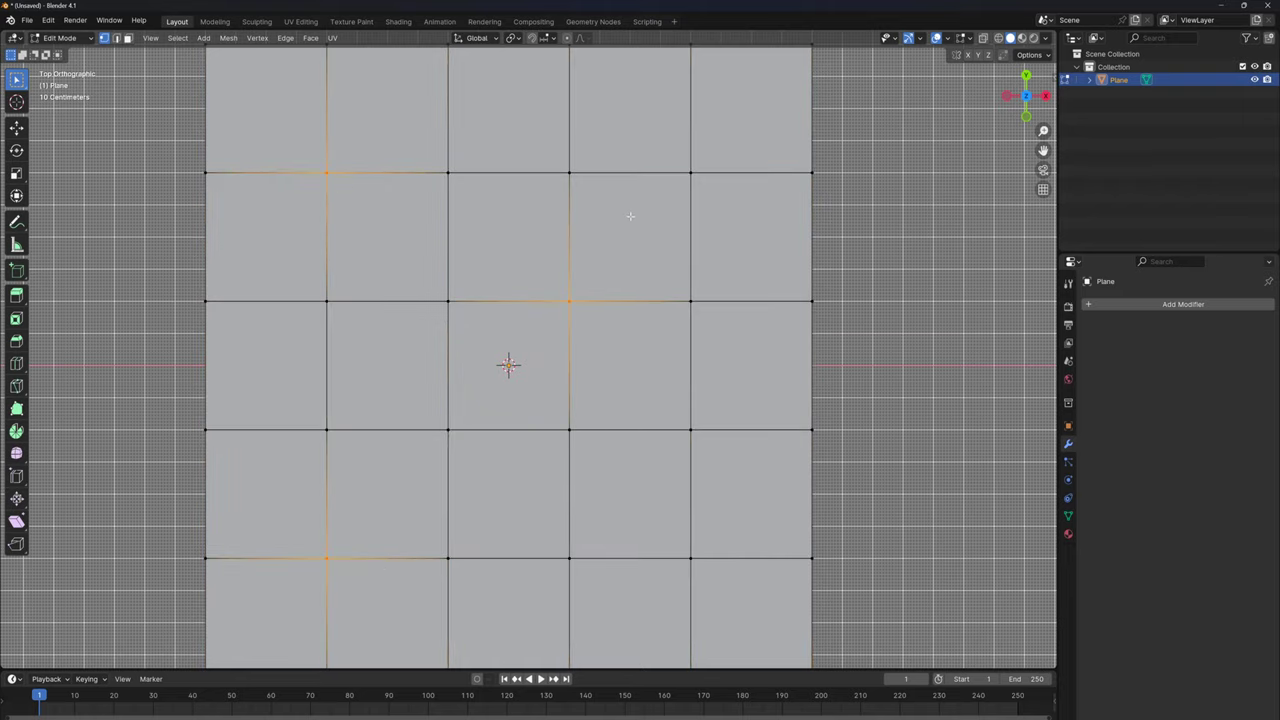
shift+click(688, 432)
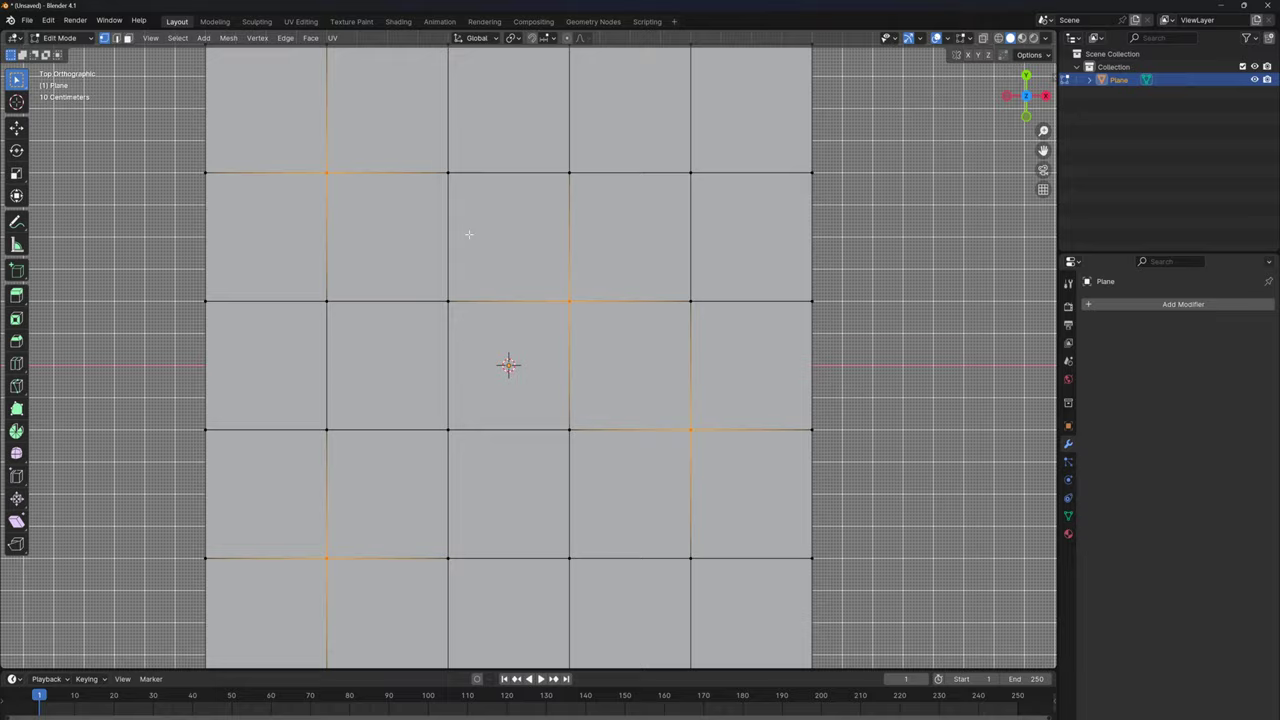
scroll(460, 330, down, 3)
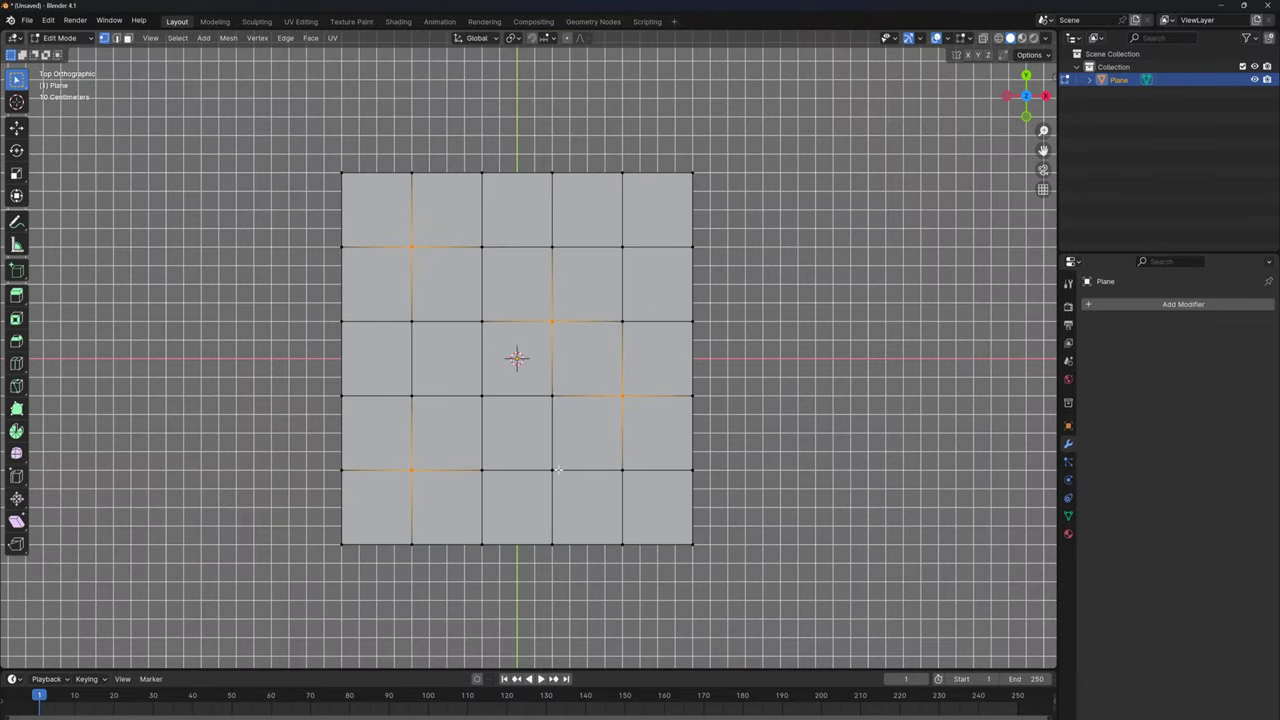
right_click(580, 214)
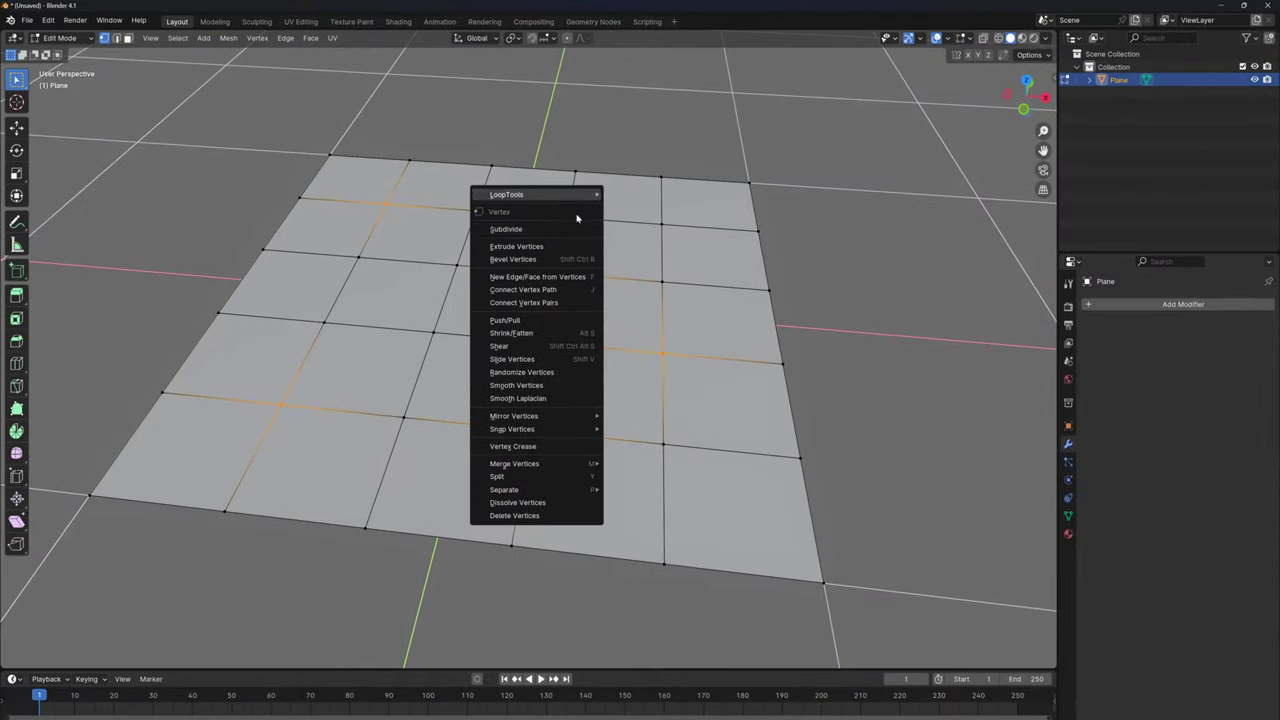
click(551, 261)
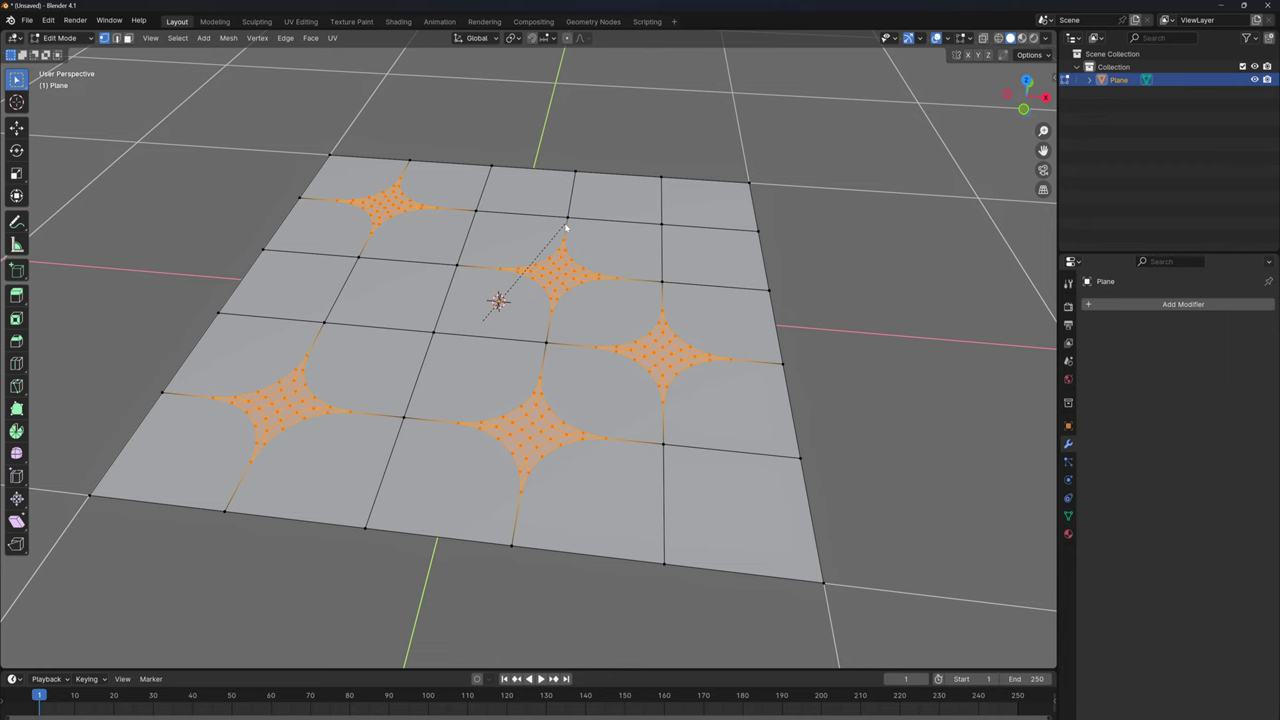
click(565, 228)
Round the five beveled patches with LoopTools Circle, using the Best fit method.
right_click(515, 245)
mouse_move(518, 186)
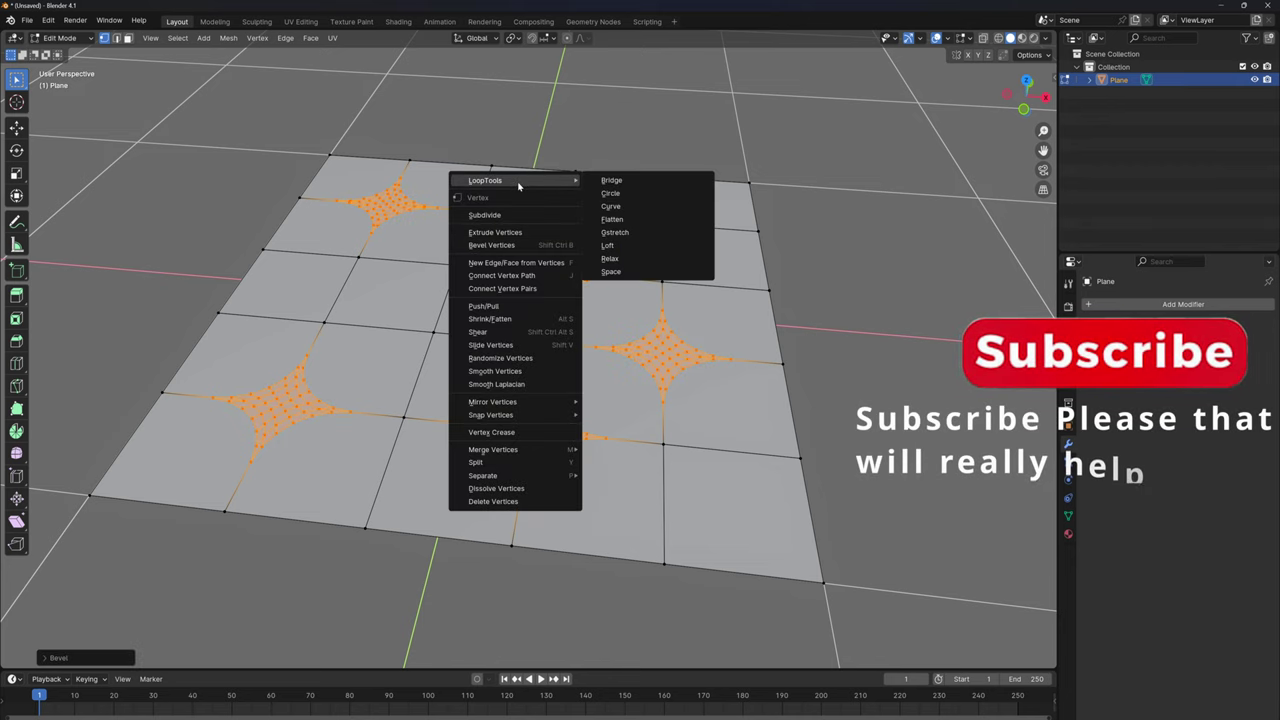
click(623, 200)
scroll(594, 374, up, 4)
click(50, 657)
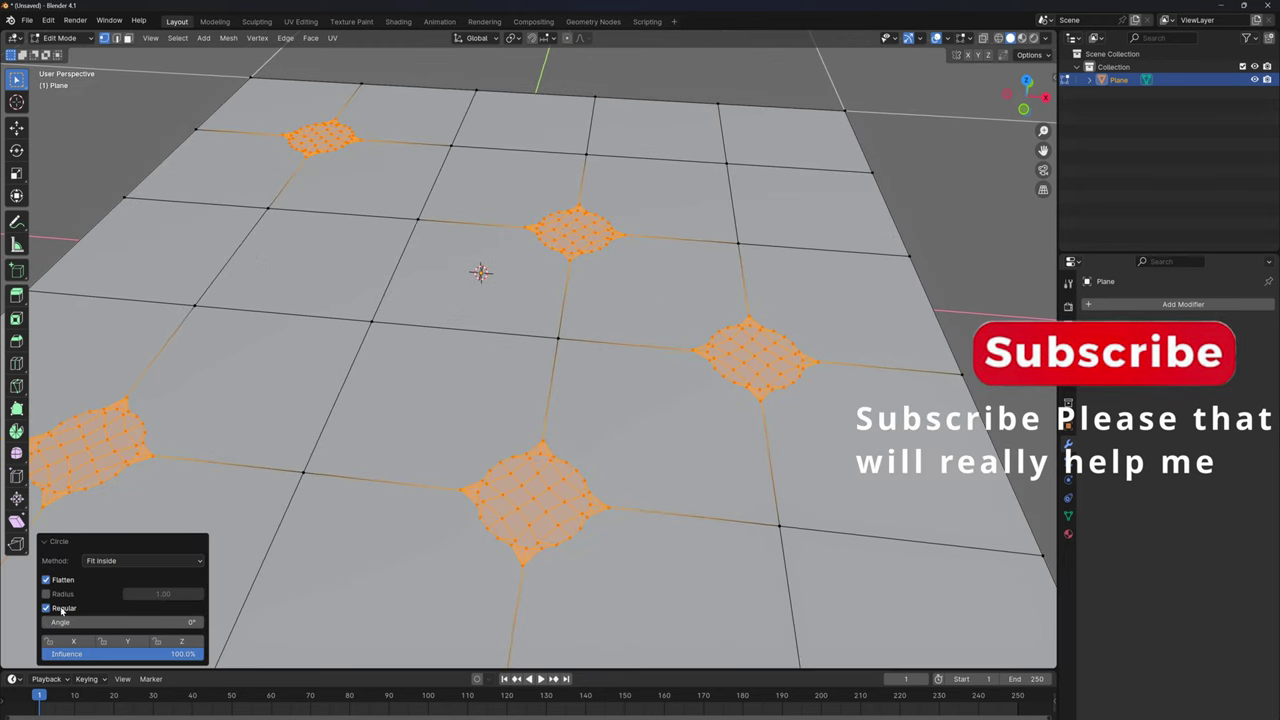
click(118, 565)
click(120, 578)
scroll(509, 502, down, 1)
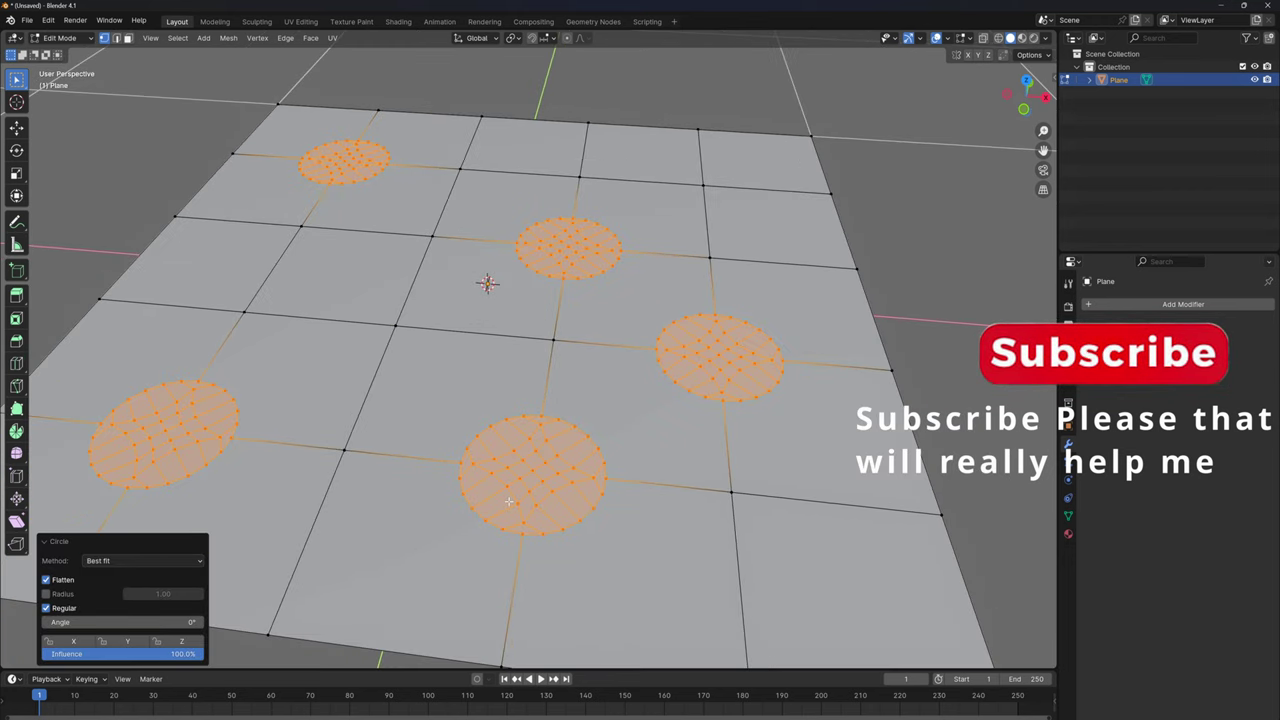
scroll(505, 506, down, 2)
shift+middle_drag(541, 482, 571, 474)
scroll(568, 476, up, 2)
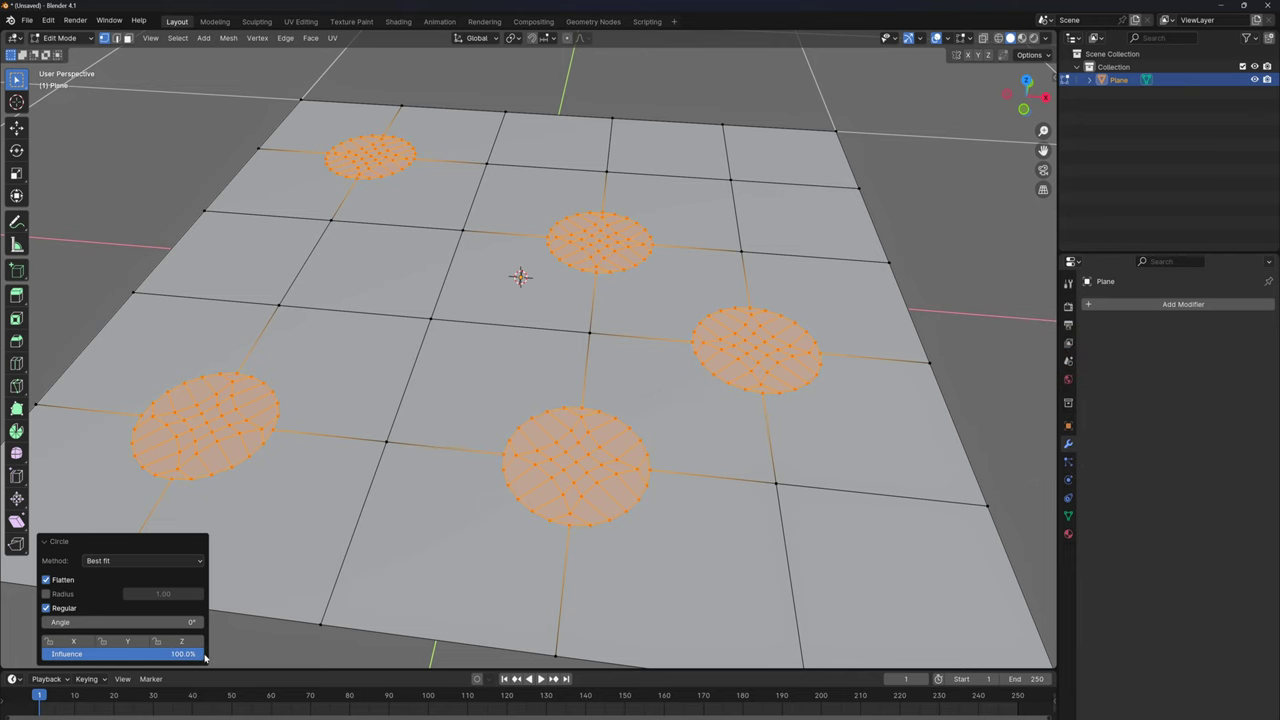
click(54, 545)
scroll(505, 408, down, 3)
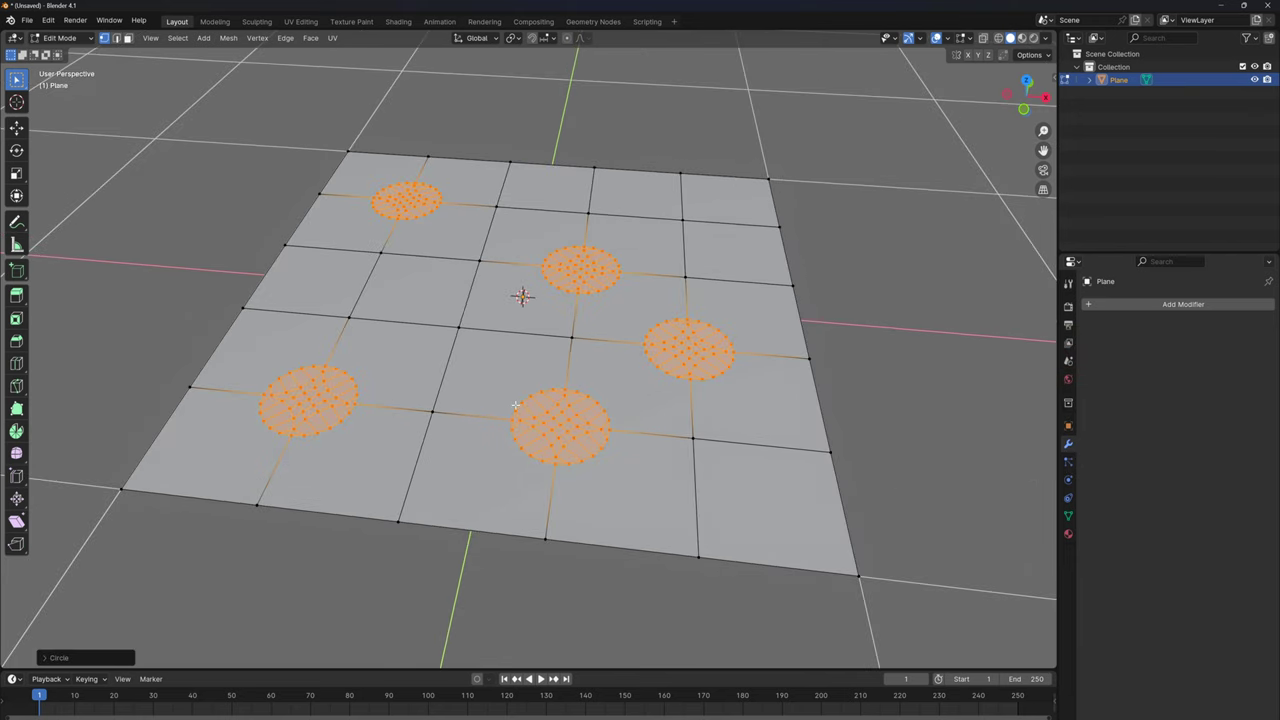
Extrude the five circular face regions downward in face select mode to form round holes in the plane.
middle_drag(519, 417, 293, 281)
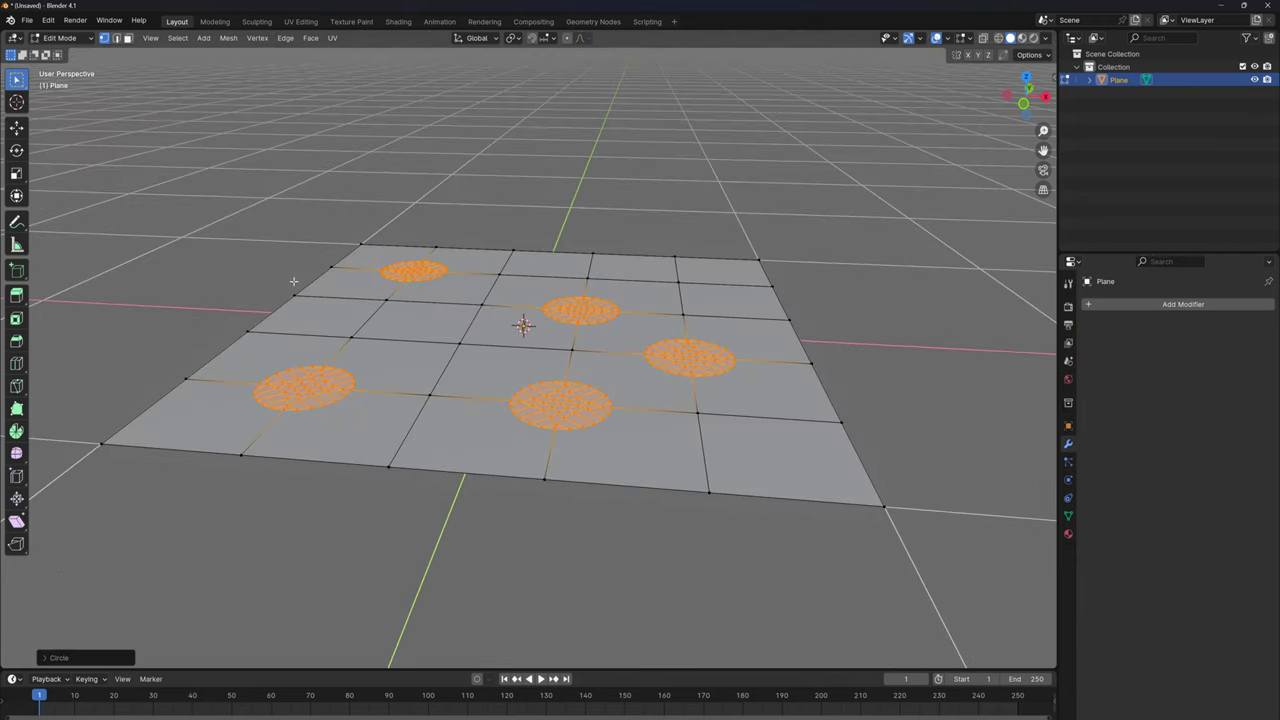
click(128, 38)
key(e)
click(481, 335)
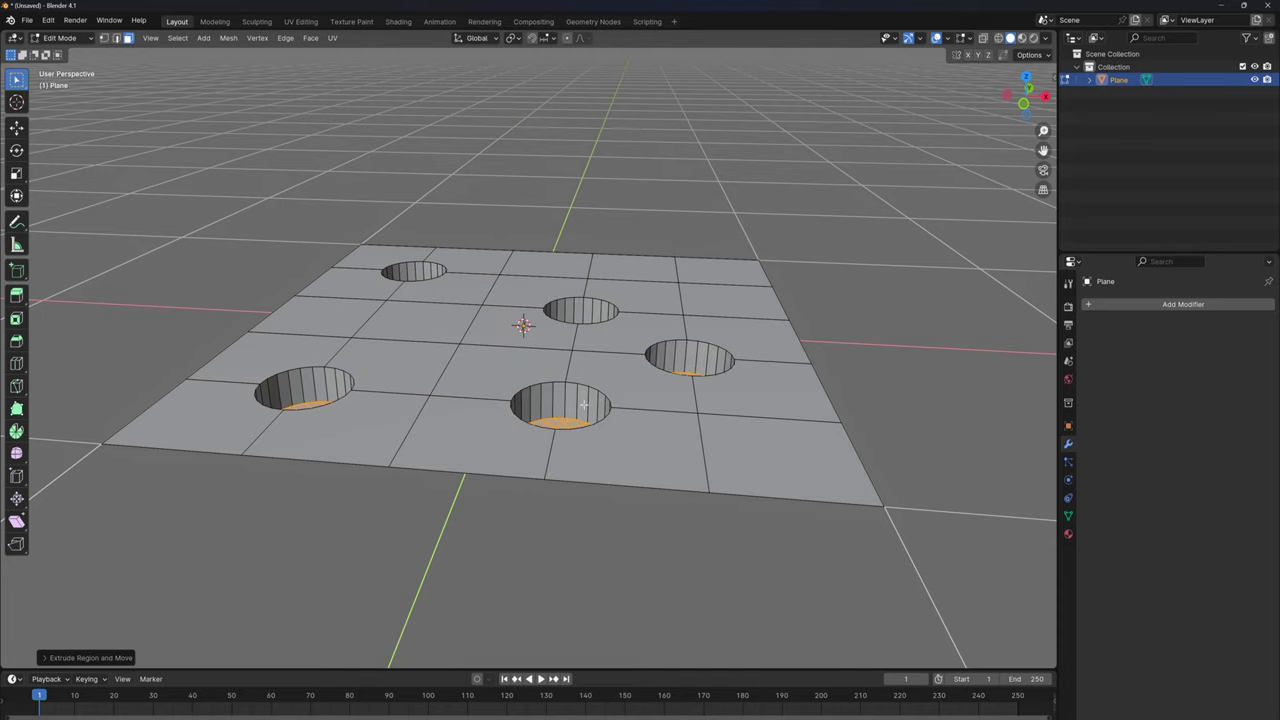
Examine the walls and floors of the five extruded holes up close and from several angles.
scroll(590, 403, up, 2)
middle_drag(594, 406, 575, 423)
scroll(575, 421, up, 2)
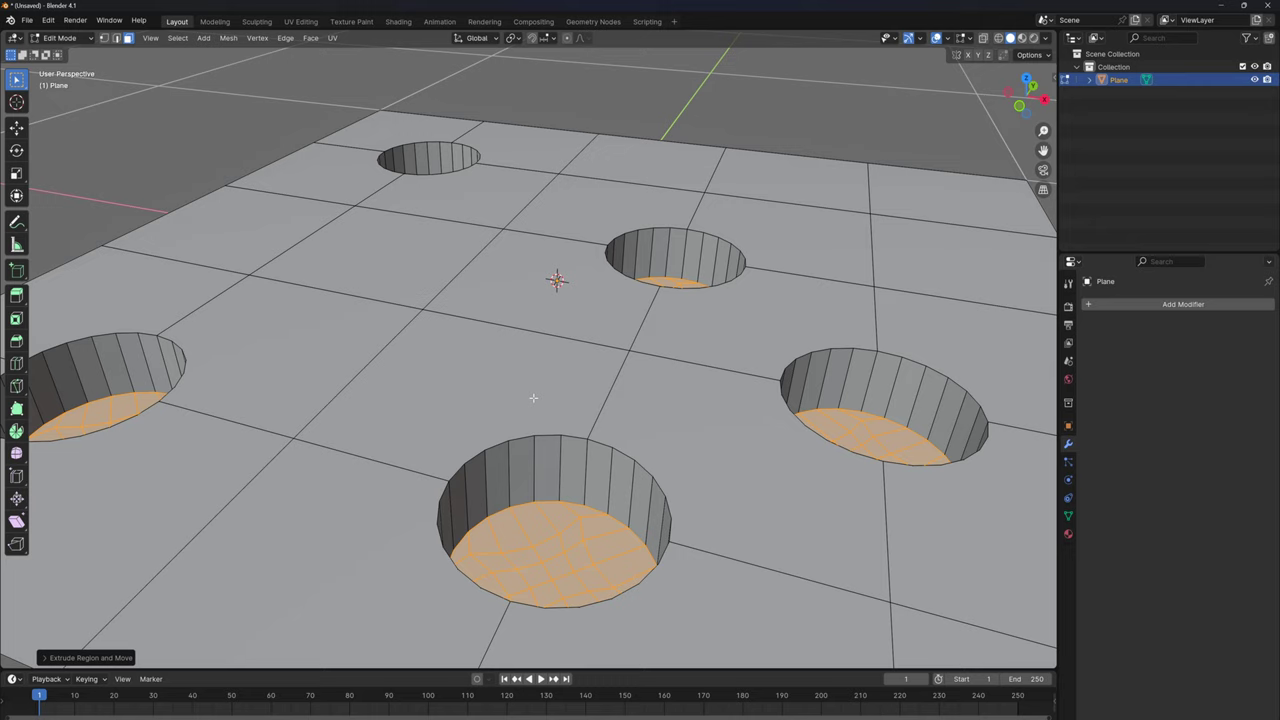
scroll(525, 458, down, 6)
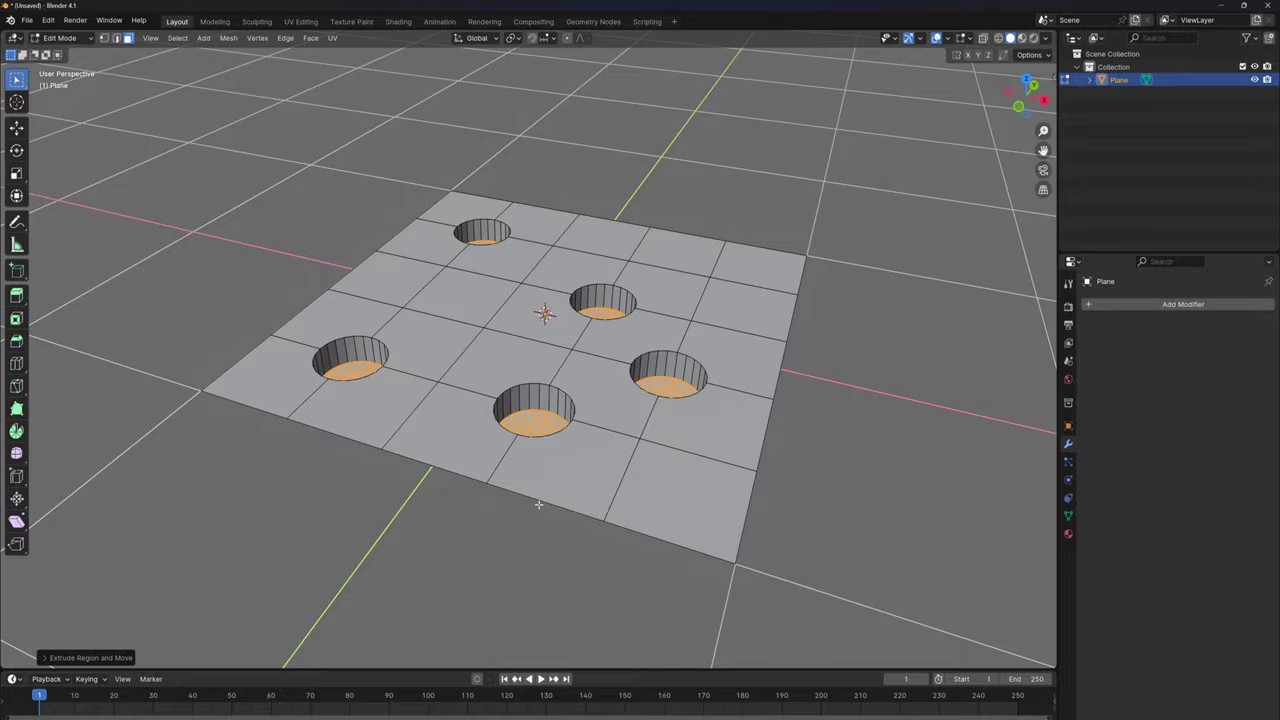
scroll(530, 486, down, 2)
middle_drag(533, 485, 569, 487)
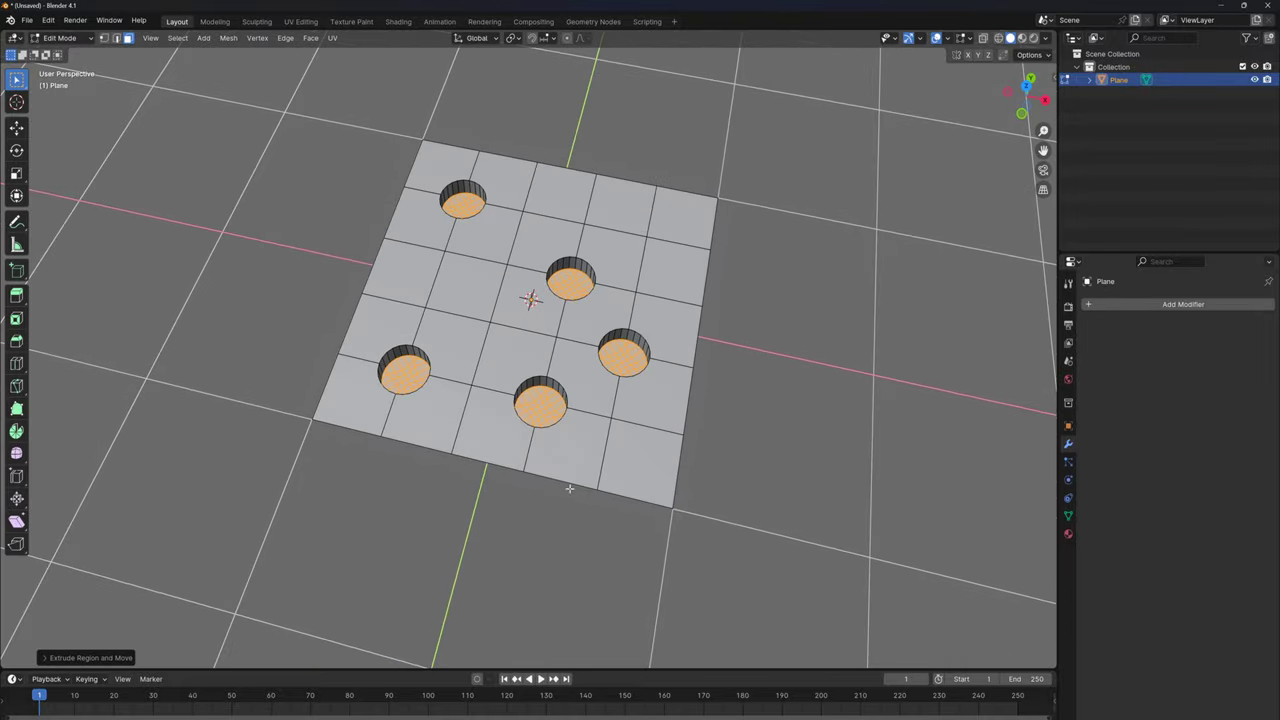
scroll(573, 428, up, 2)
scroll(572, 425, down, 4)
Return to Object Mode, add a second plane and move it along the negative X axis, clear of the holed plane.
key(Tab)
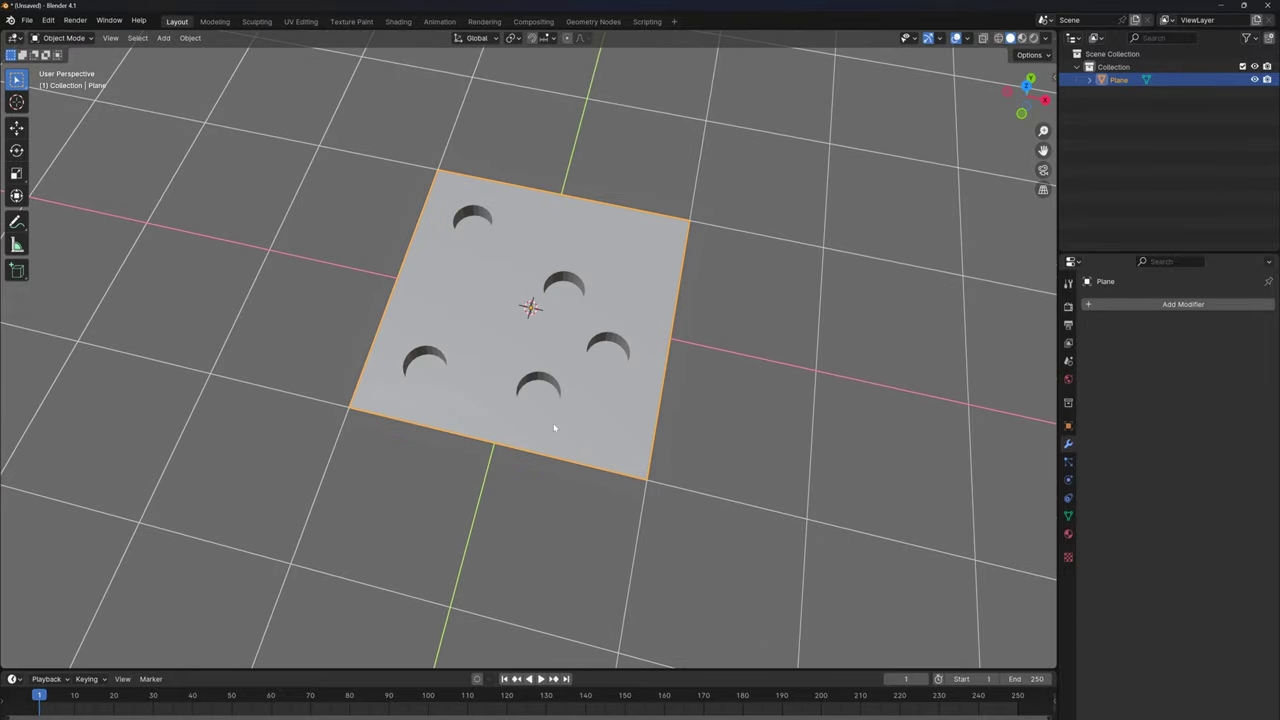
scroll(558, 384, down, 3)
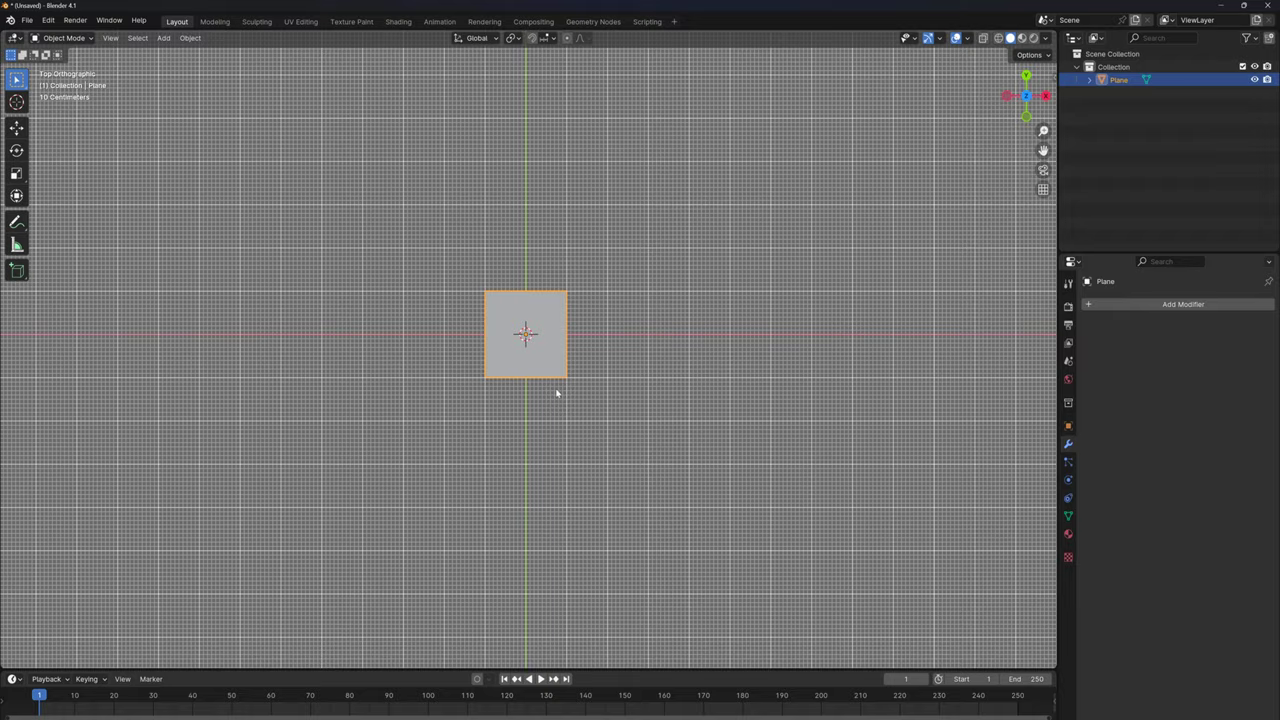
shift+middle_drag(557, 391, 701, 391)
scroll(701, 391, up, 3)
key(shift+a)
mouse_move(515, 326)
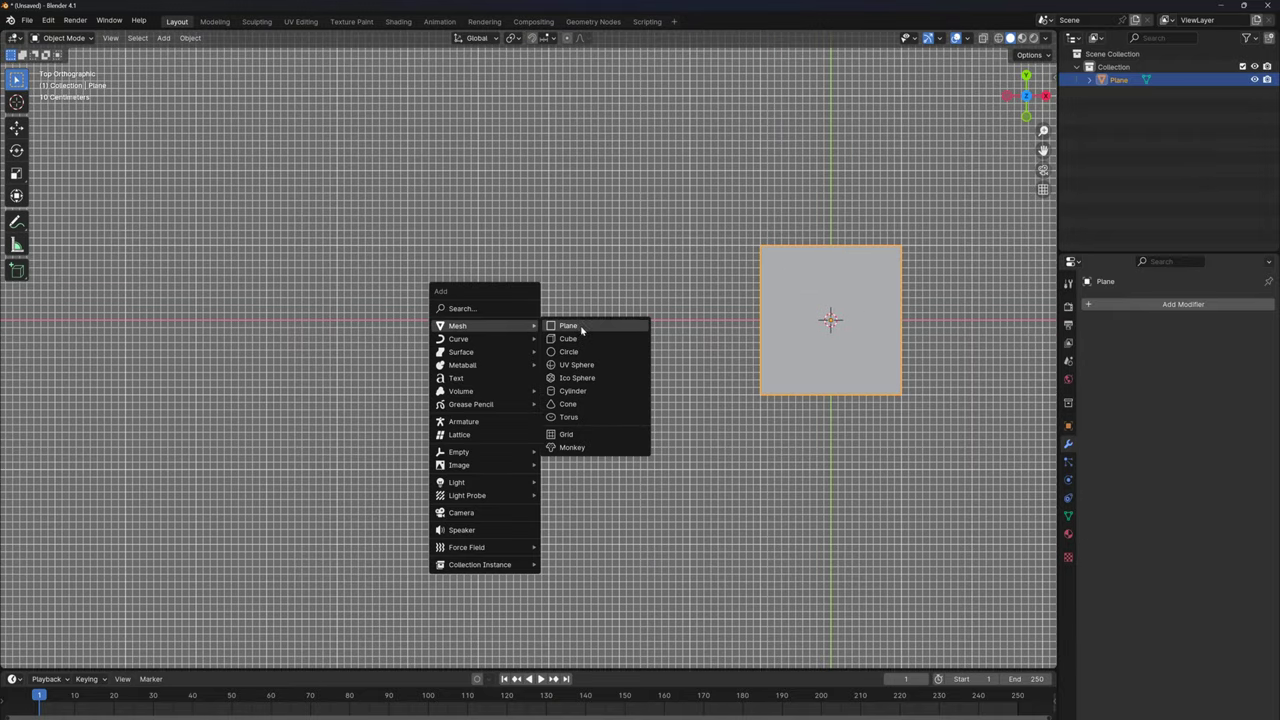
click(583, 327)
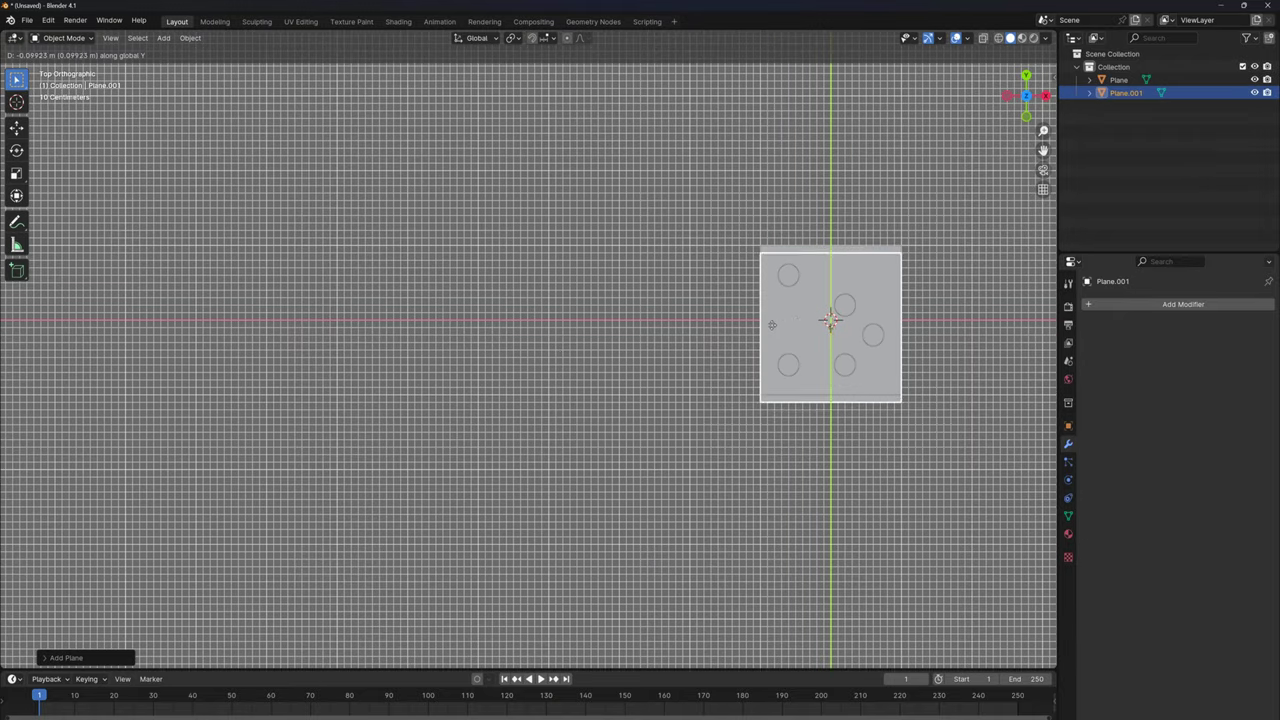
key(g)
click(477, 340)
key(KP_Decimal)
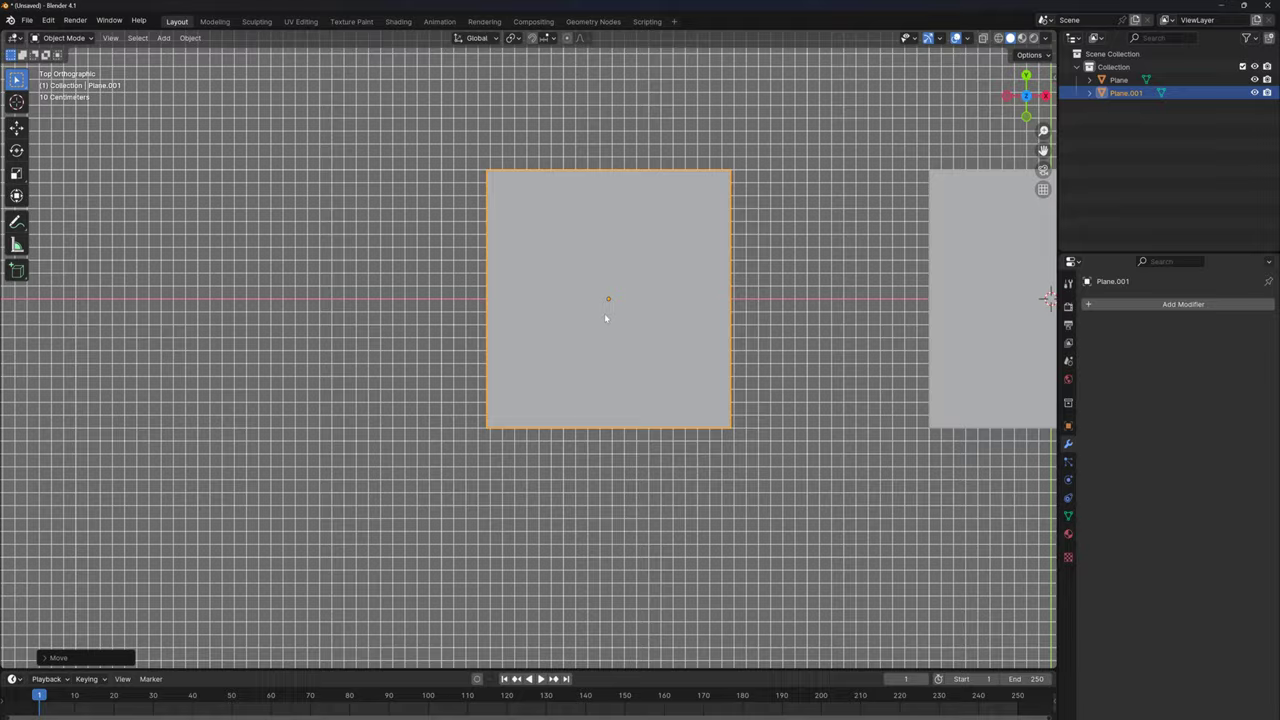
Divide the second plane in Edit Mode with 16 evenly spaced vertical loop cuts.
key(Tab)
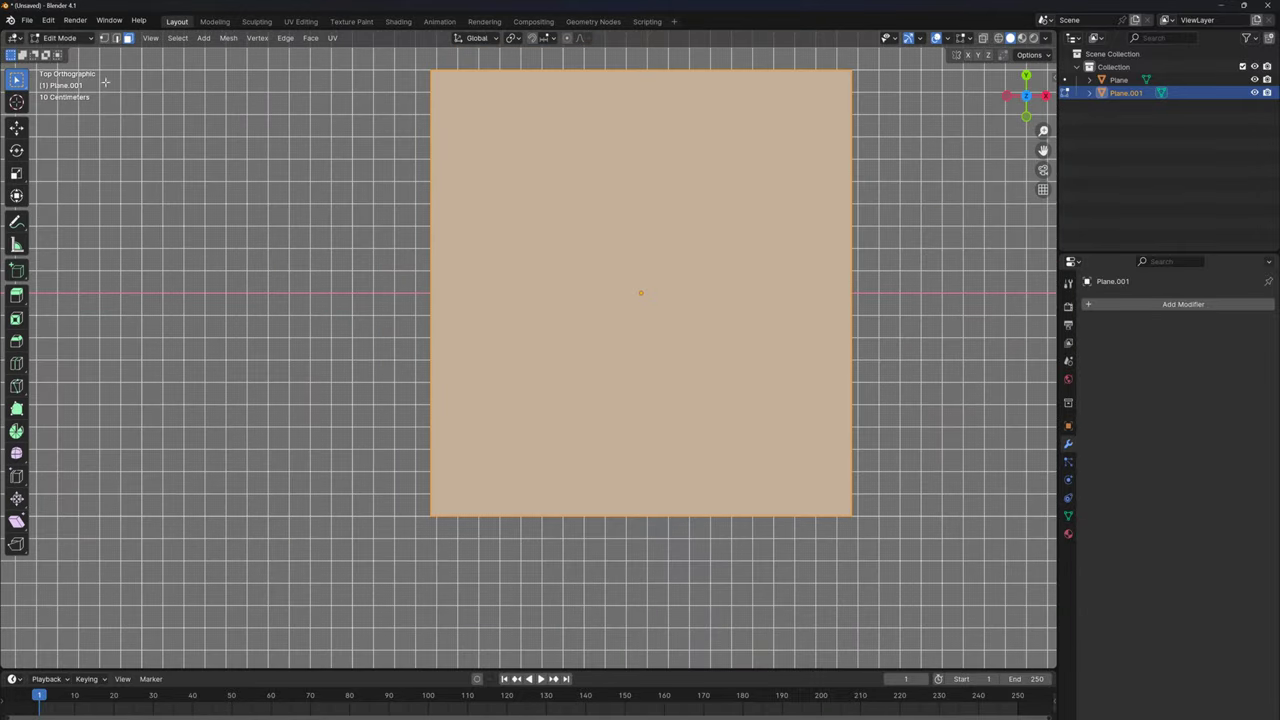
click(104, 37)
shift+middle_drag(549, 221, 489, 277)
key(ctrl+r)
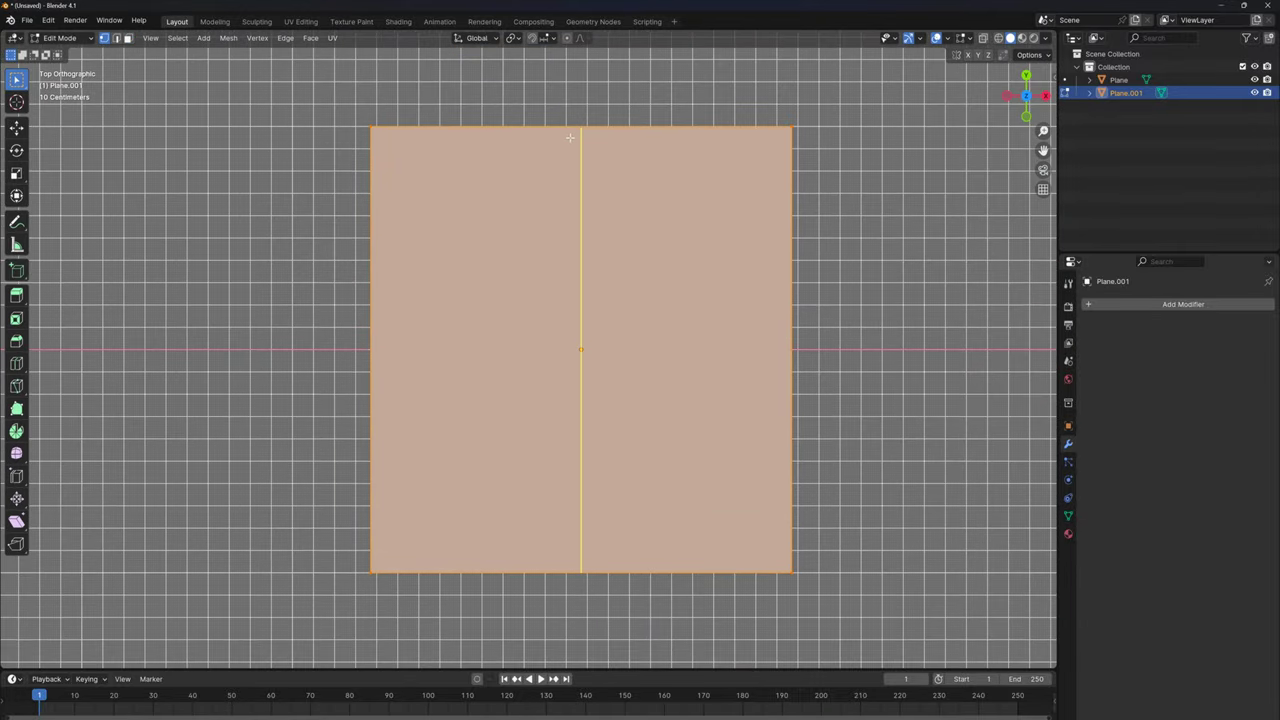
click(570, 138)
right_click(570, 138)
click(77, 657)
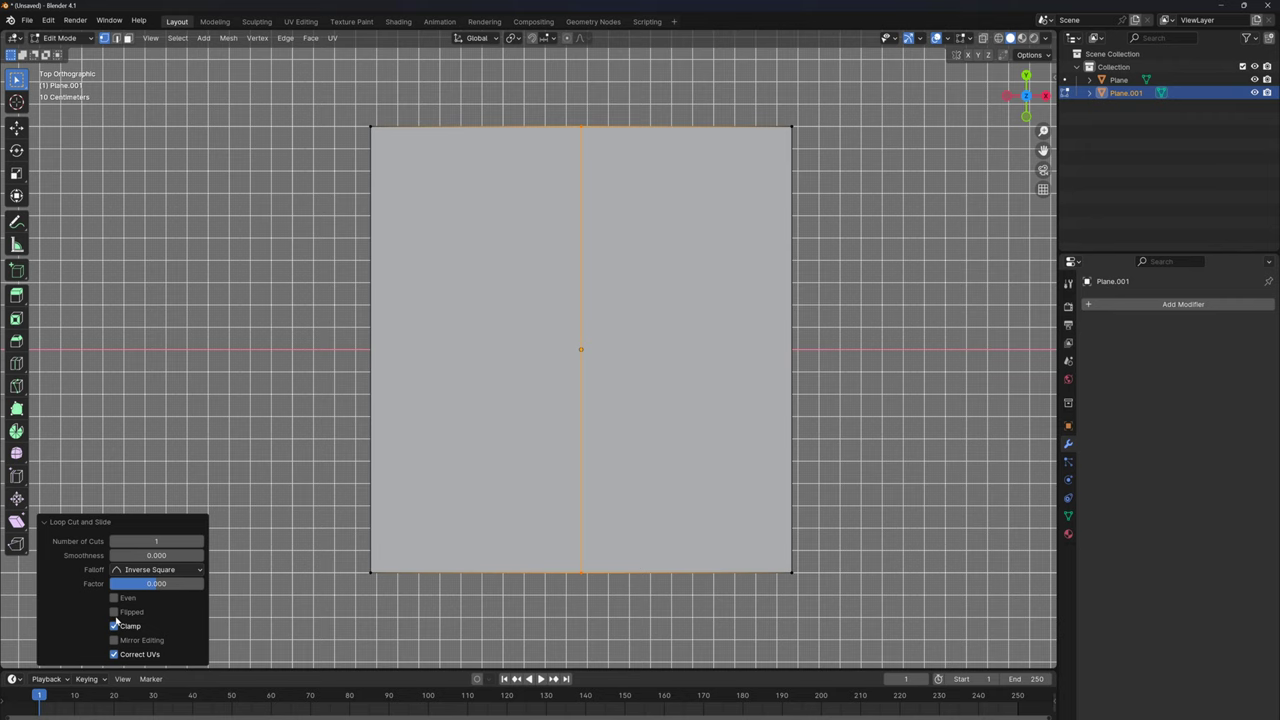
double_click(157, 541)
text(16)
key(Return)
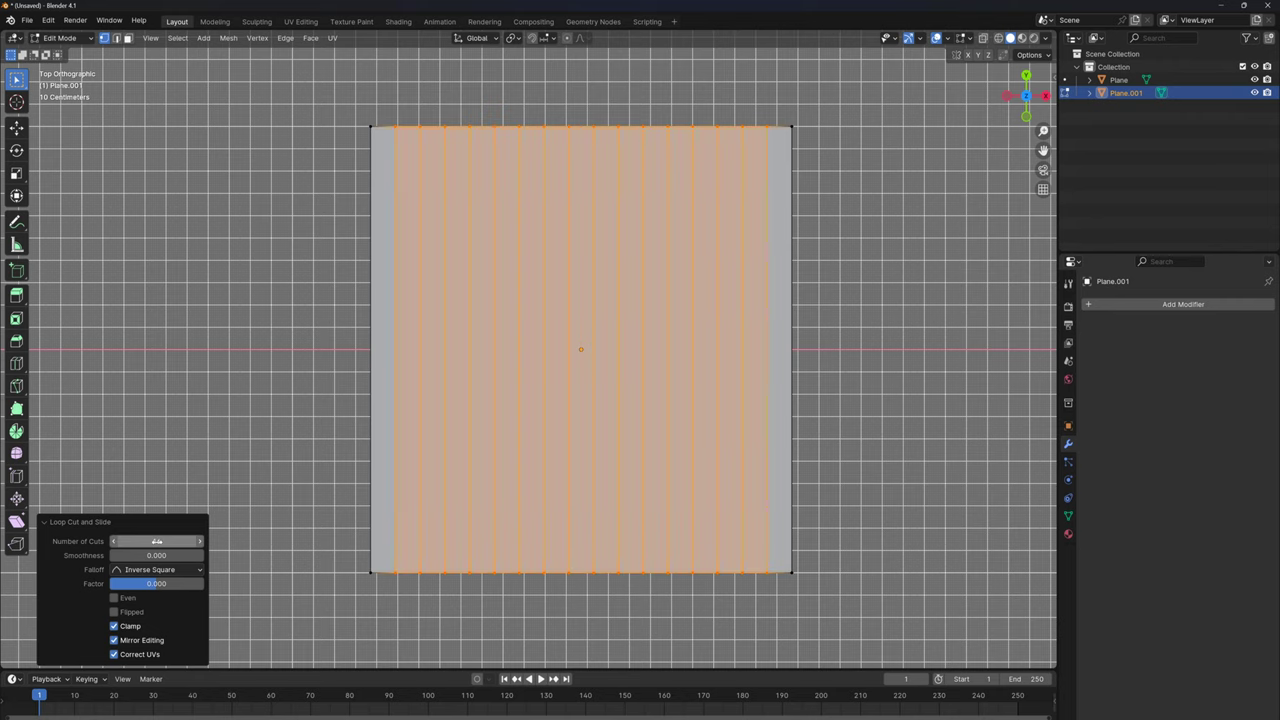
click(44, 522)
Divide the second plane with 16 evenly spaced horizontal loop cuts to complete the grid.
key(ctrl+r)
click(399, 359)
right_click(393, 369)
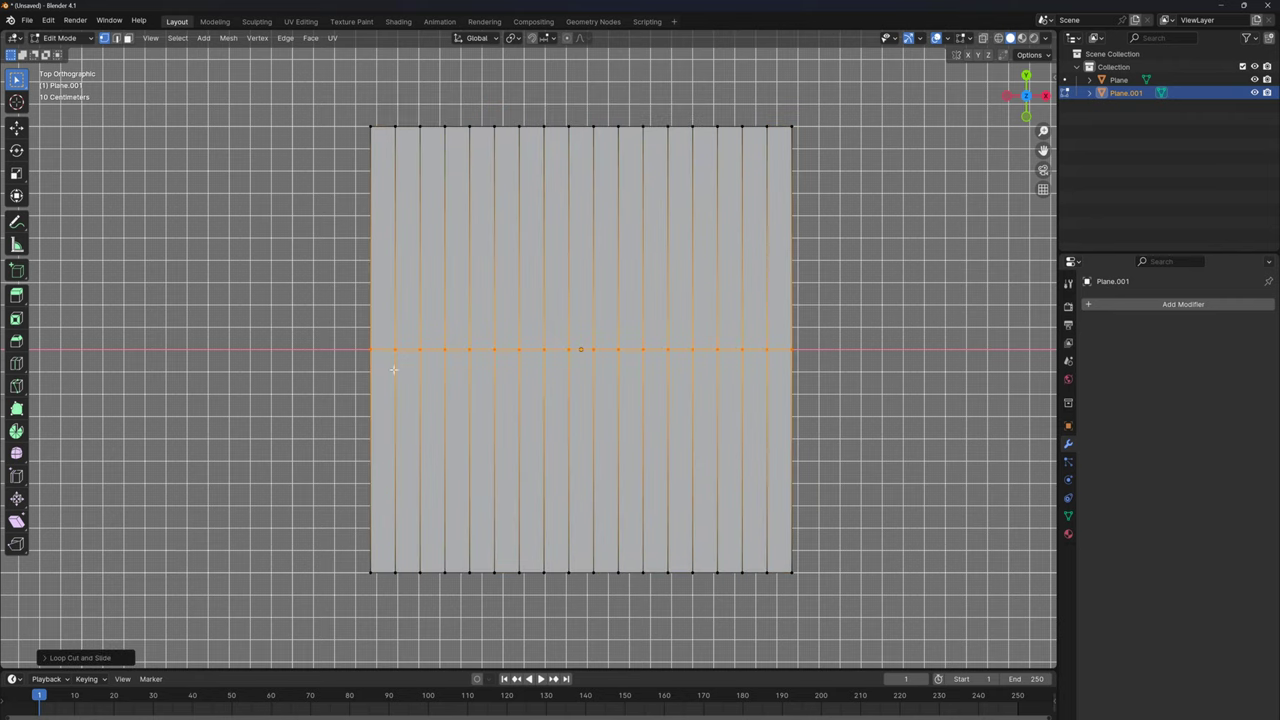
click(117, 660)
double_click(157, 541)
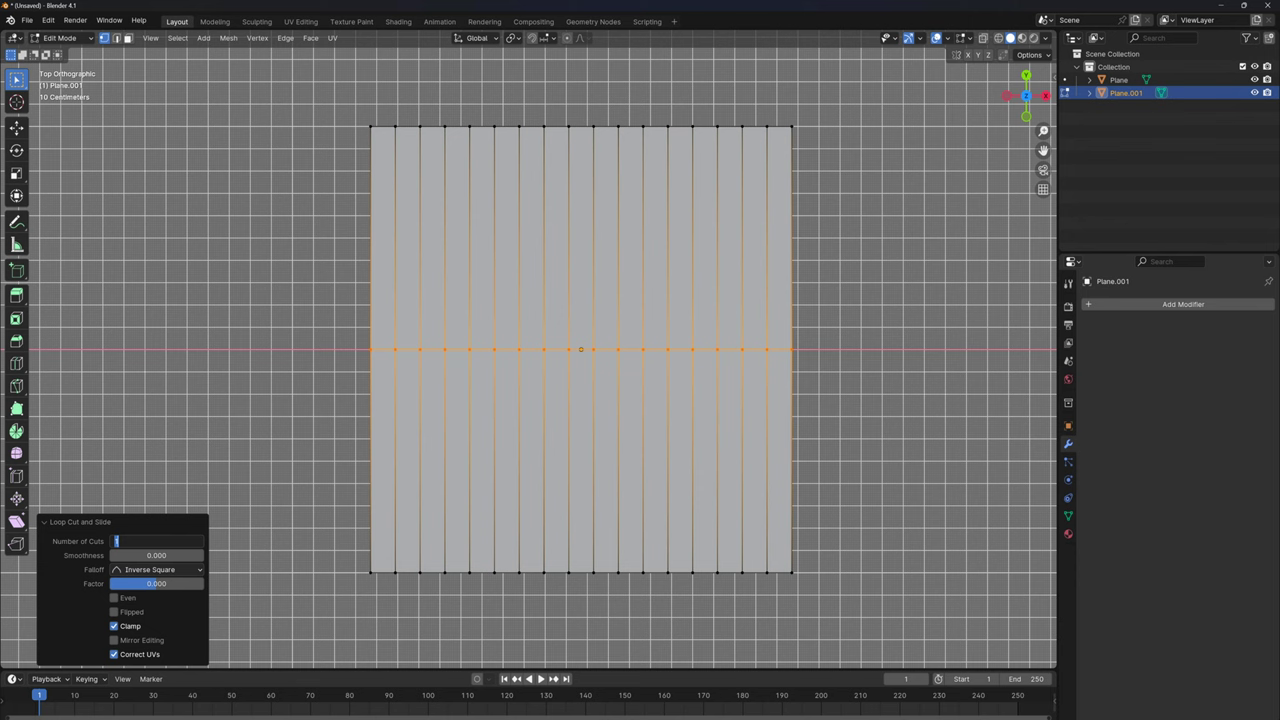
text(16)
key(Return)
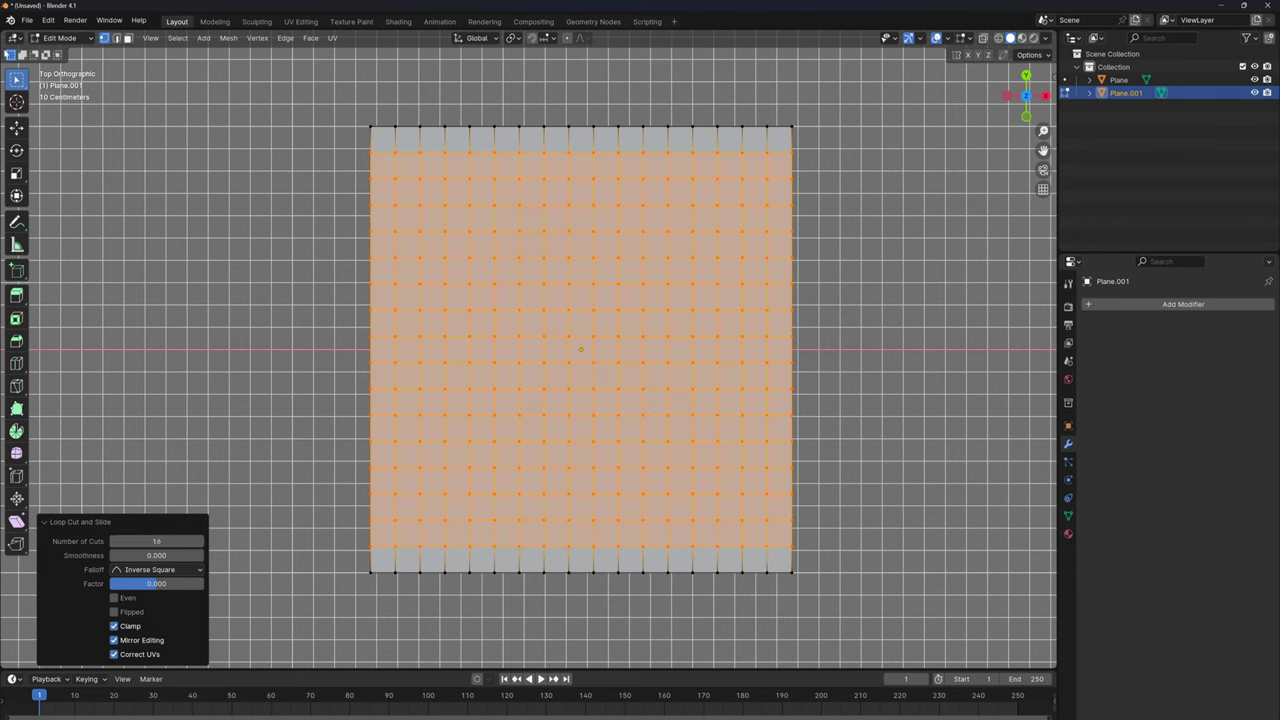
Select five separate two-by-two-face patches spread across the gridded plane, using vertex select mode.
key(alt+z)
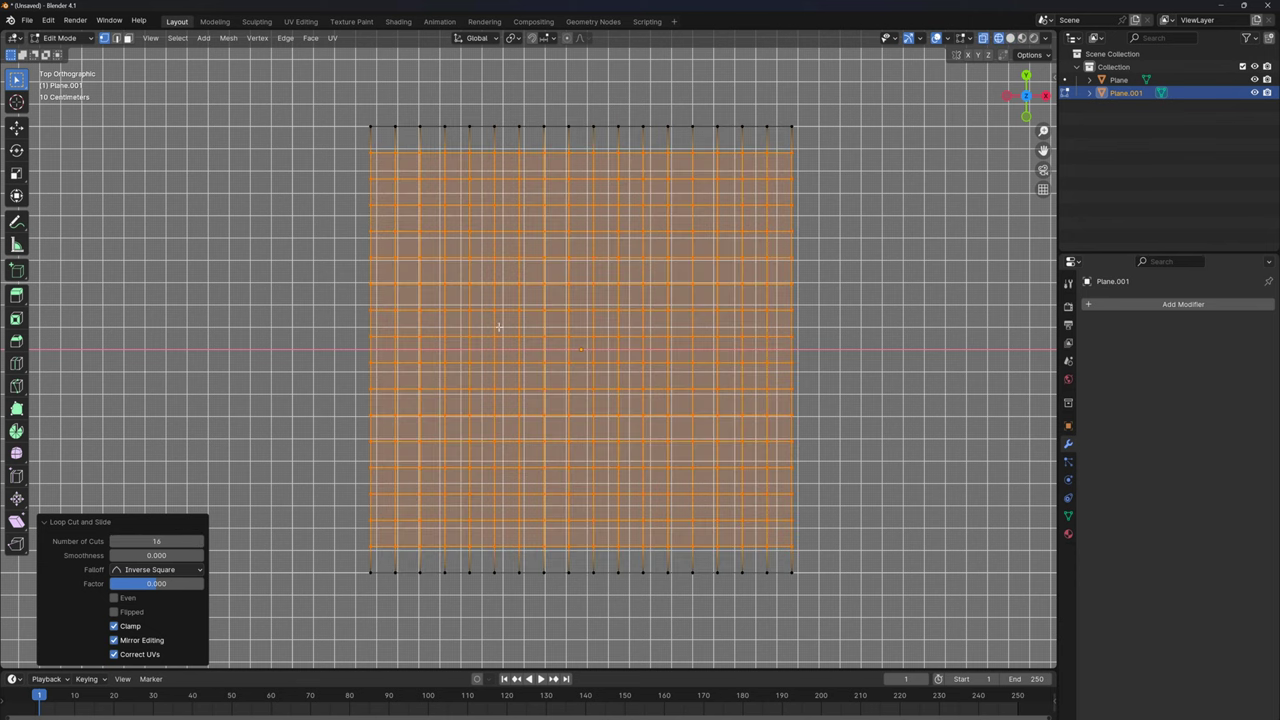
key(alt+z)
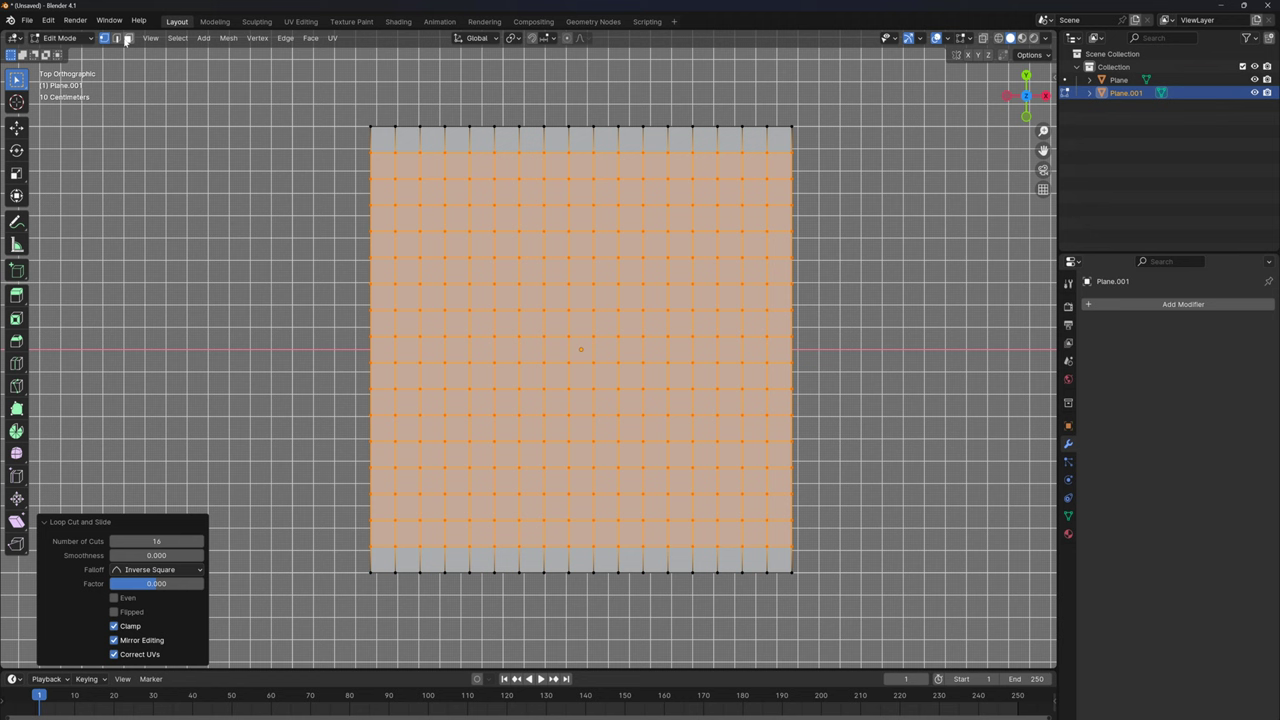
click(128, 38)
scroll(491, 270, up, 1)
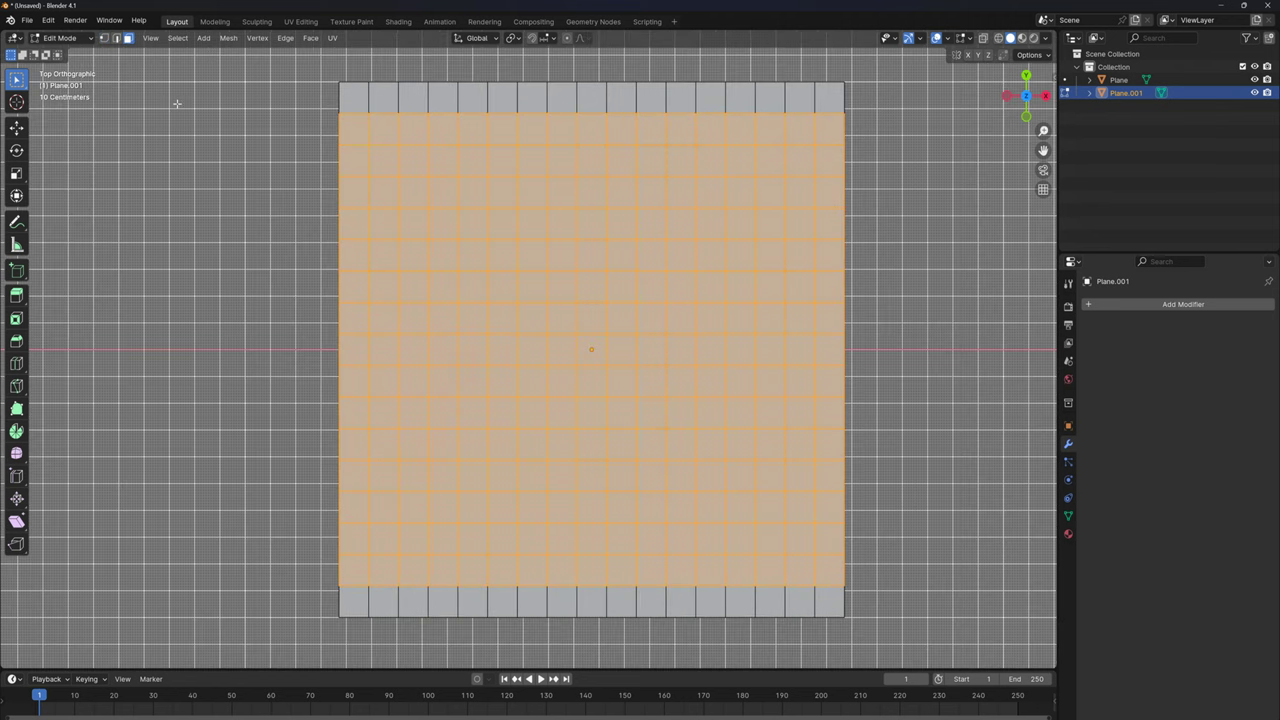
click(103, 38)
shift+scroll(417, 211, up, 1)
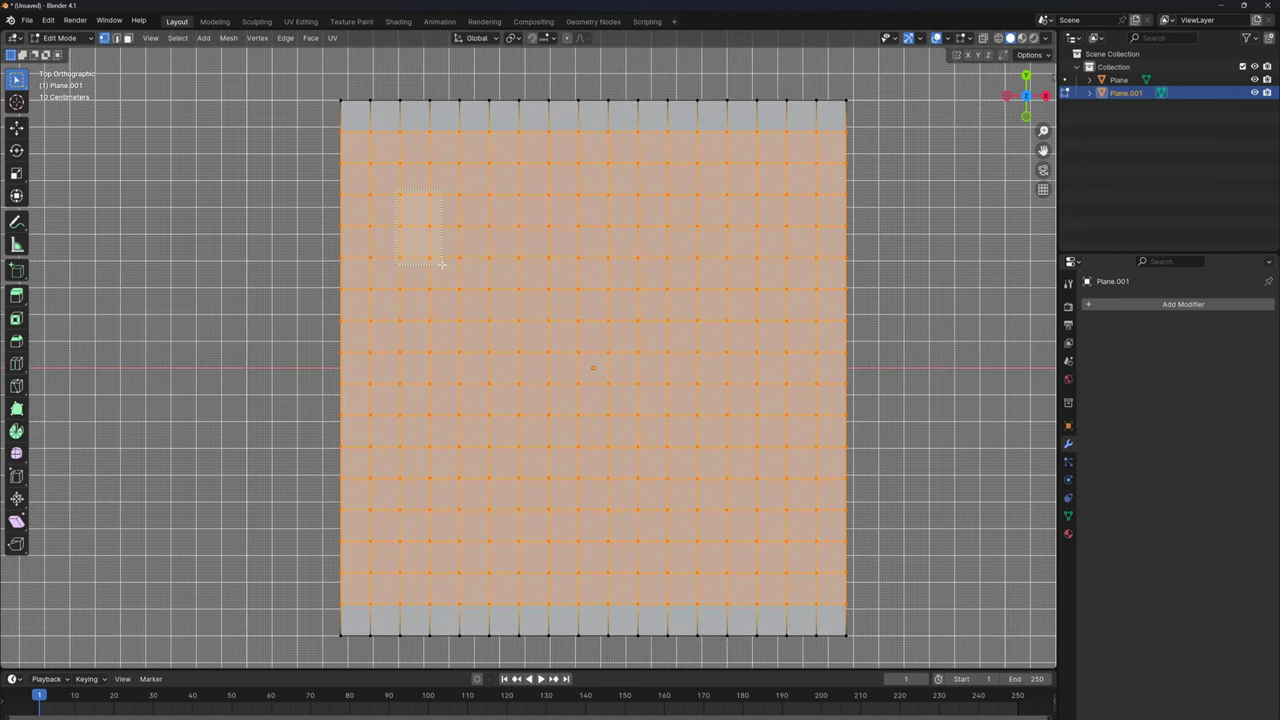
drag(441, 263, 463, 268)
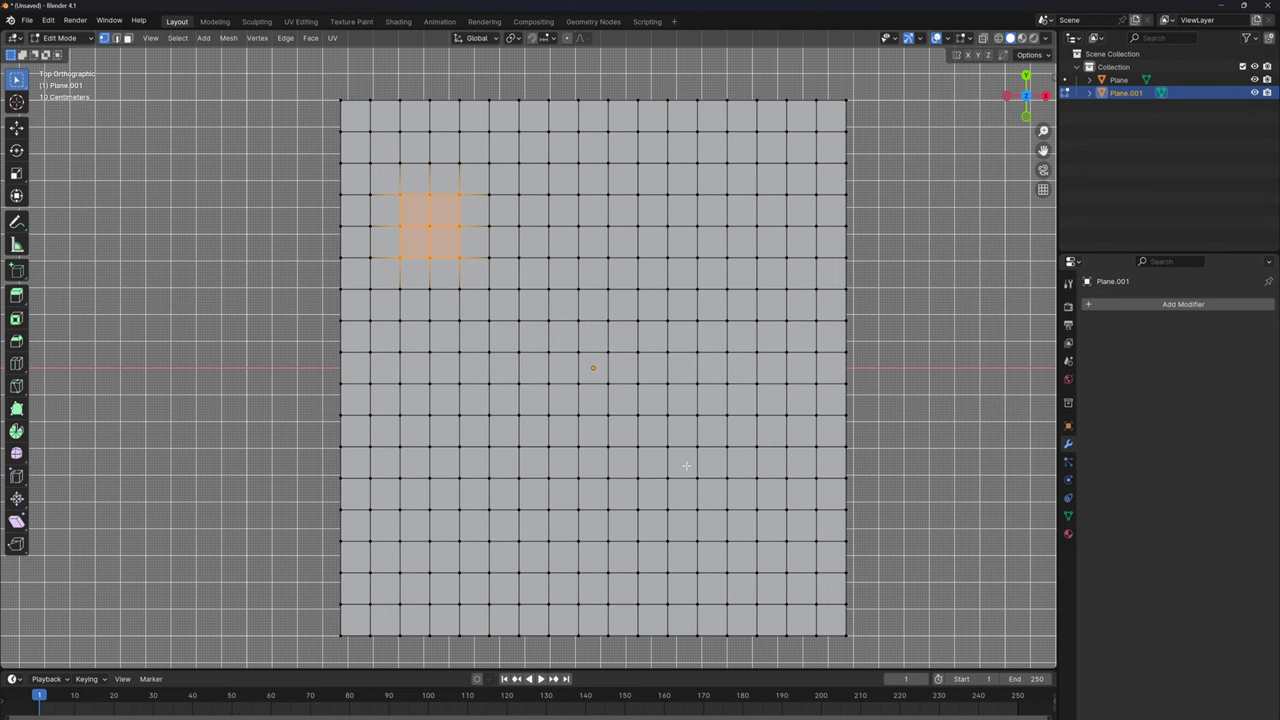
shift+drag(756, 533, 760, 541)
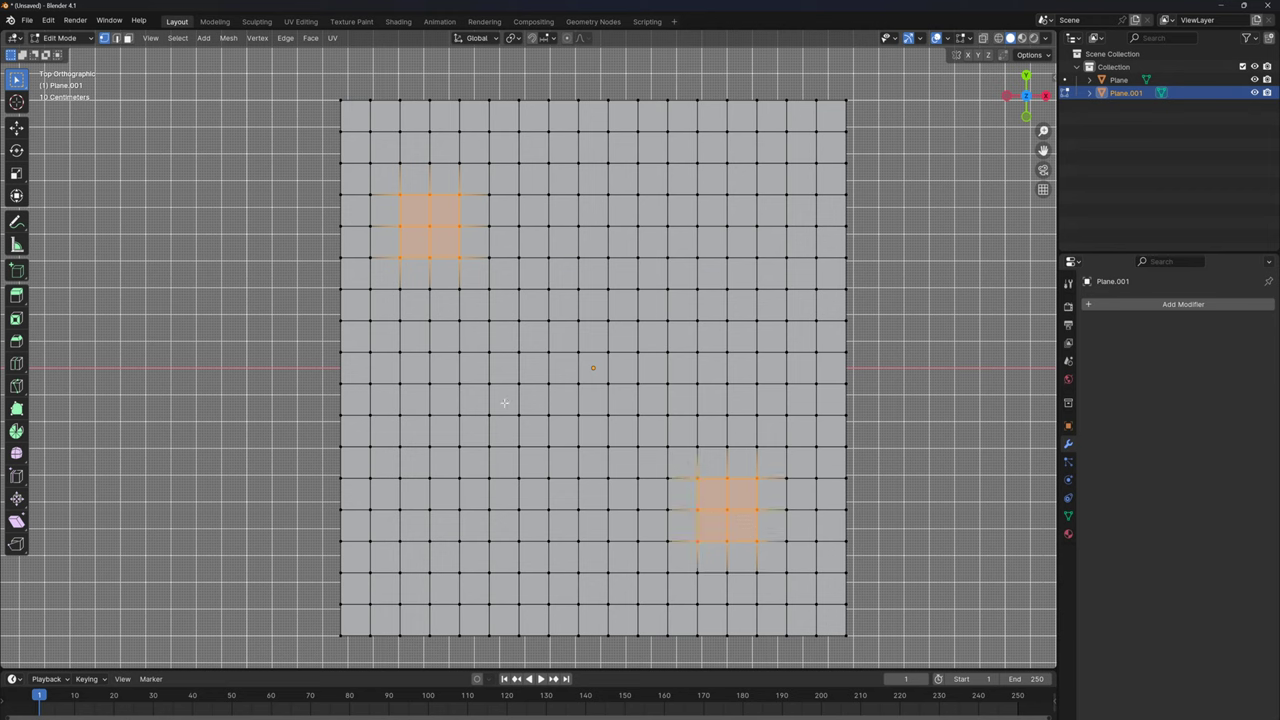
shift+drag(600, 127, 673, 204)
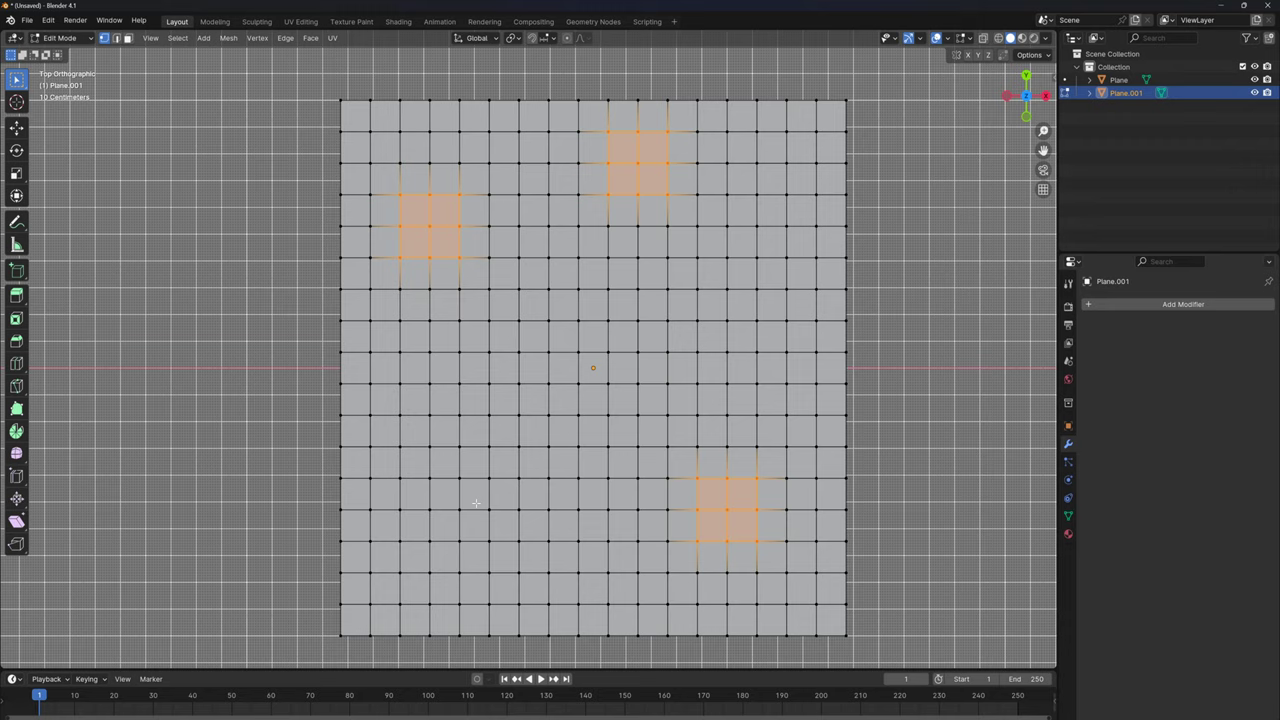
shift+drag(476, 503, 550, 574)
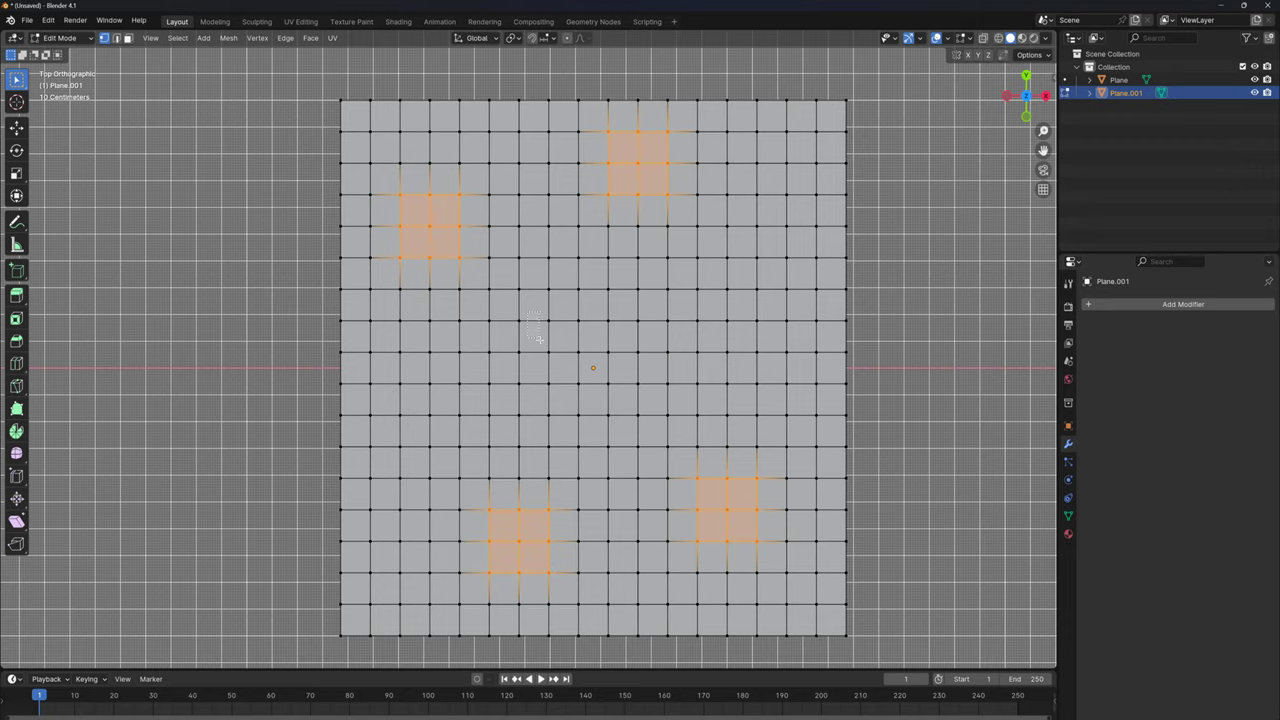
shift+drag(539, 339, 613, 396)
Switch to face select mode and round the five selected patches with the LoopTools Circle operation.
middle_drag(613, 396, 142, 56)
click(127, 38)
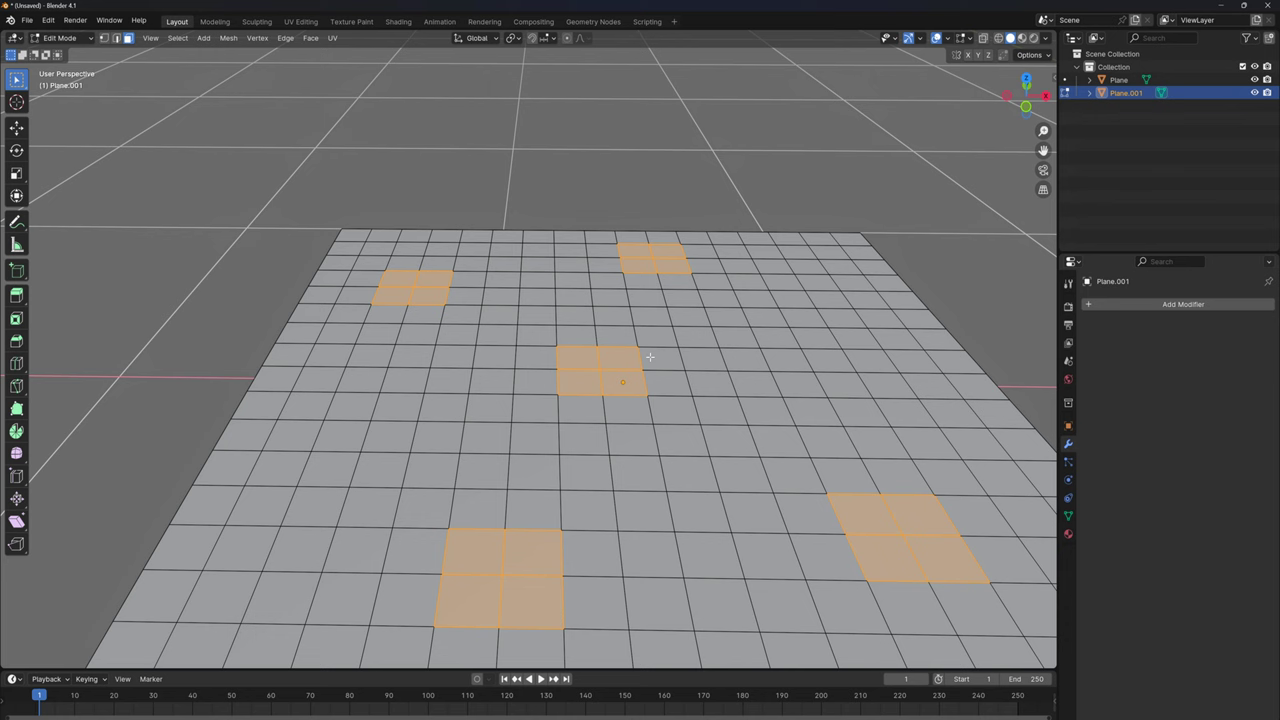
right_click(606, 278)
mouse_move(602, 258)
click(668, 272)
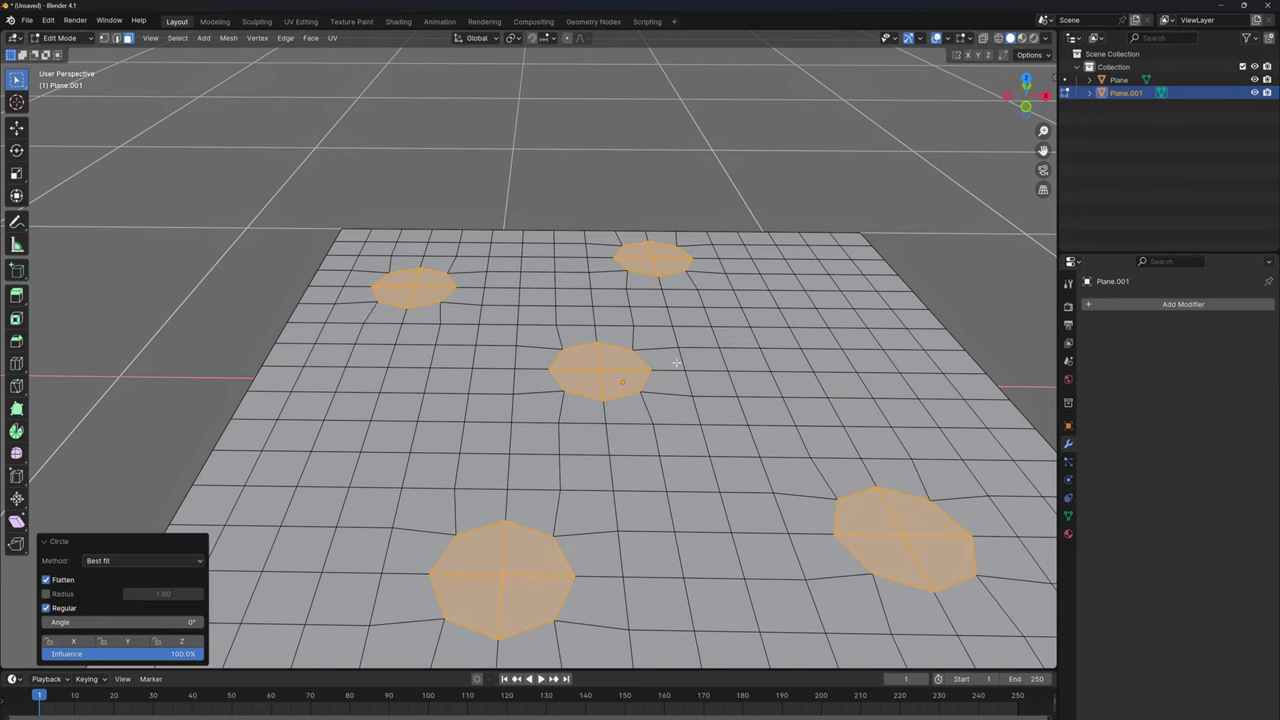
shift+middle_drag(640, 427, 655, 363)
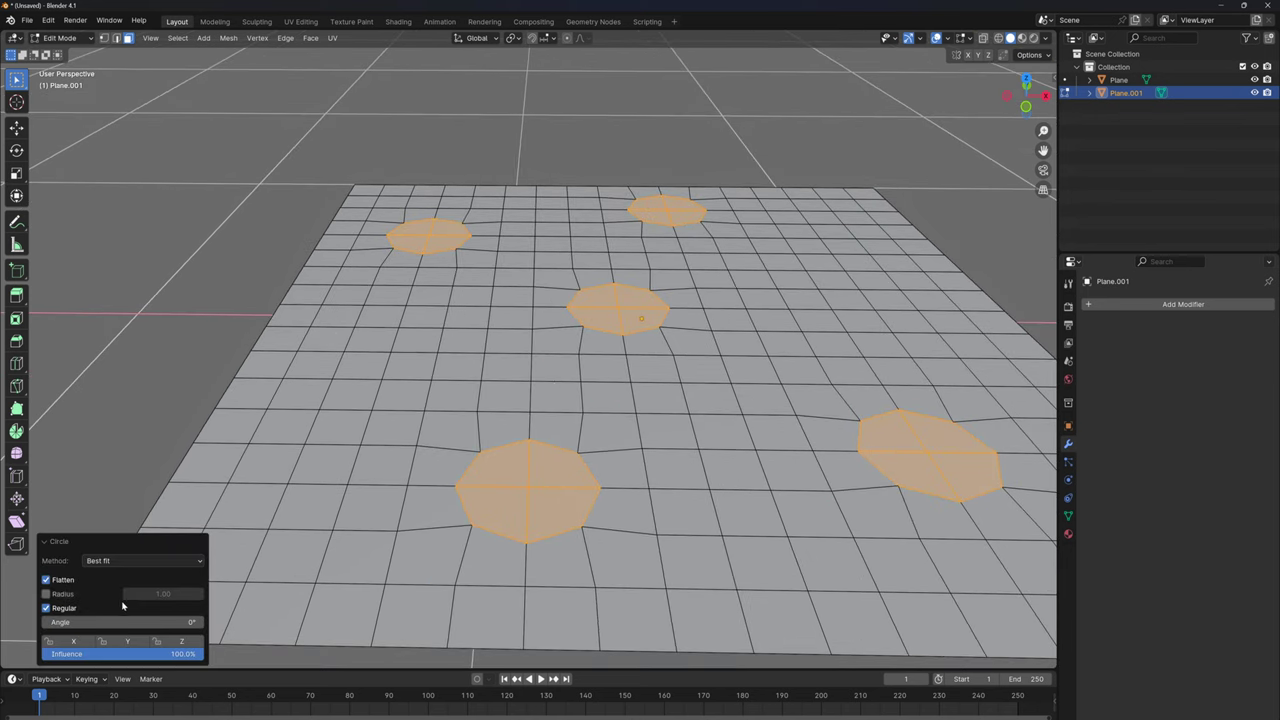
Extrude the five circular patches downward about 0.12 m to form holes in the plane.
click(53, 545)
key(e)
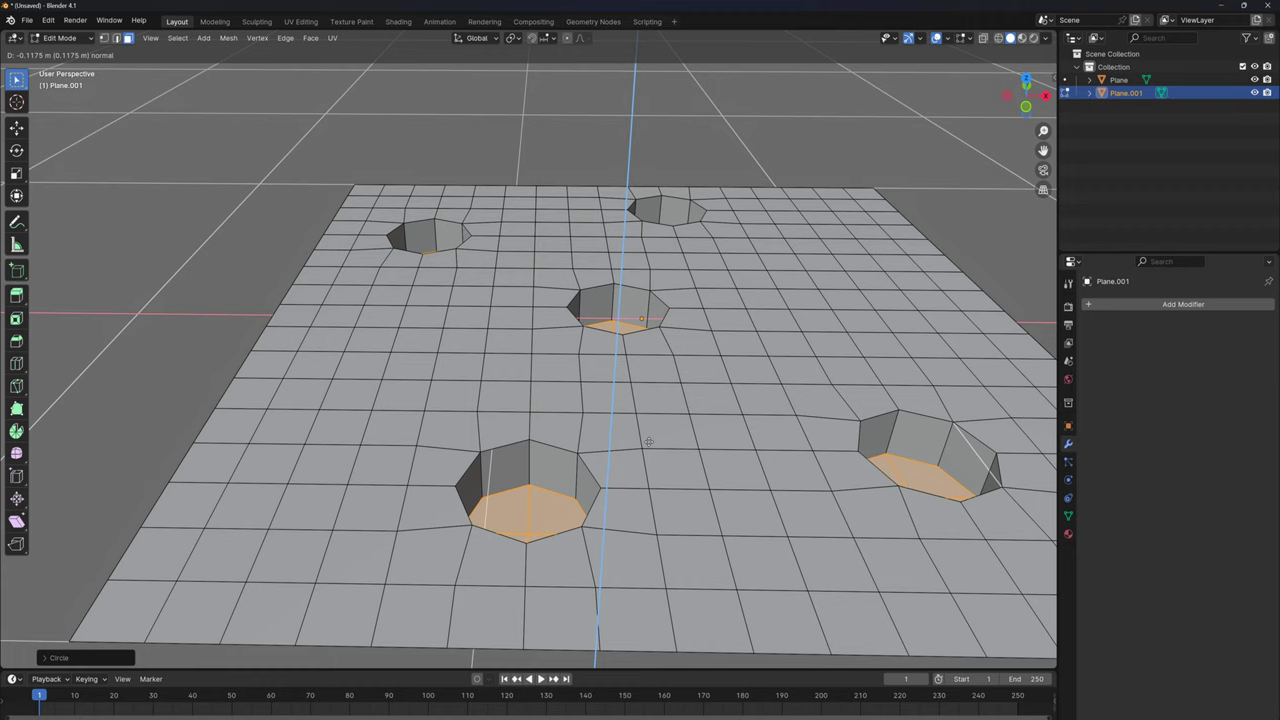
click(643, 443)
Add loop cuts near the rim, near the floor and around the middle of the front hole's wall.
scroll(528, 462, up, 2)
middle_drag(524, 482, 530, 470)
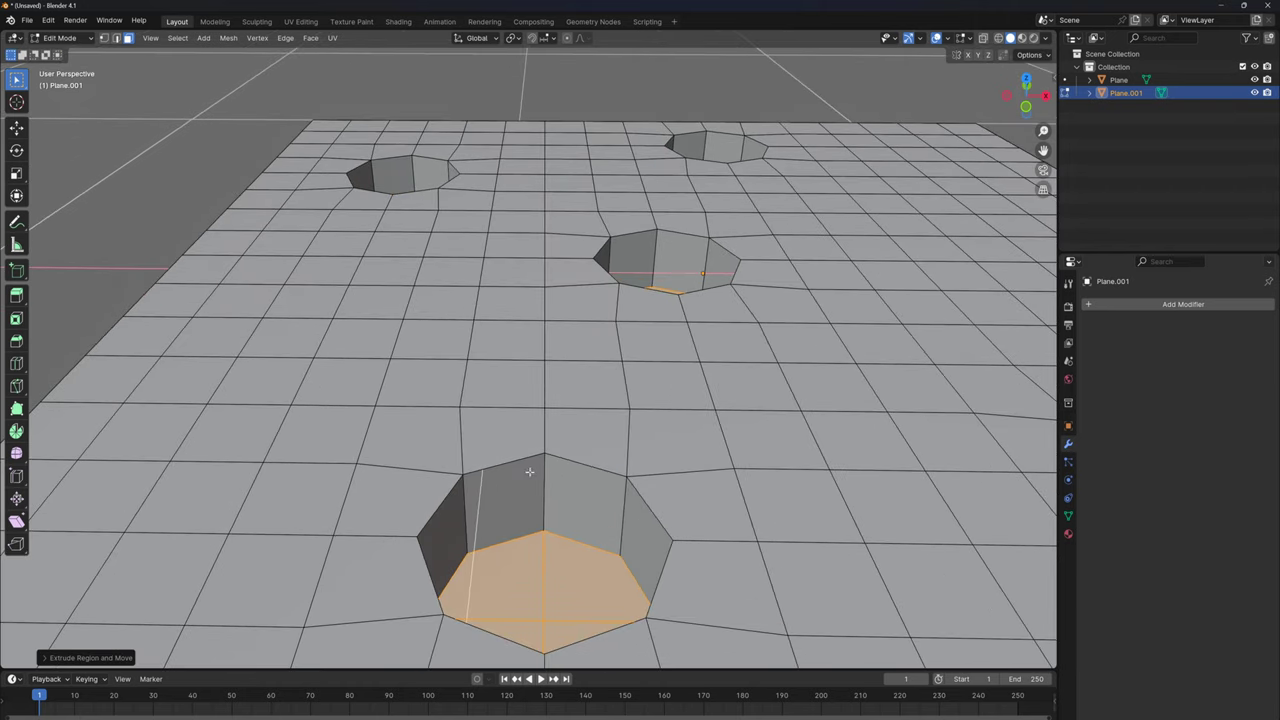
key(ctrl+r)
click(550, 468)
click(547, 437)
key(ctrl+r)
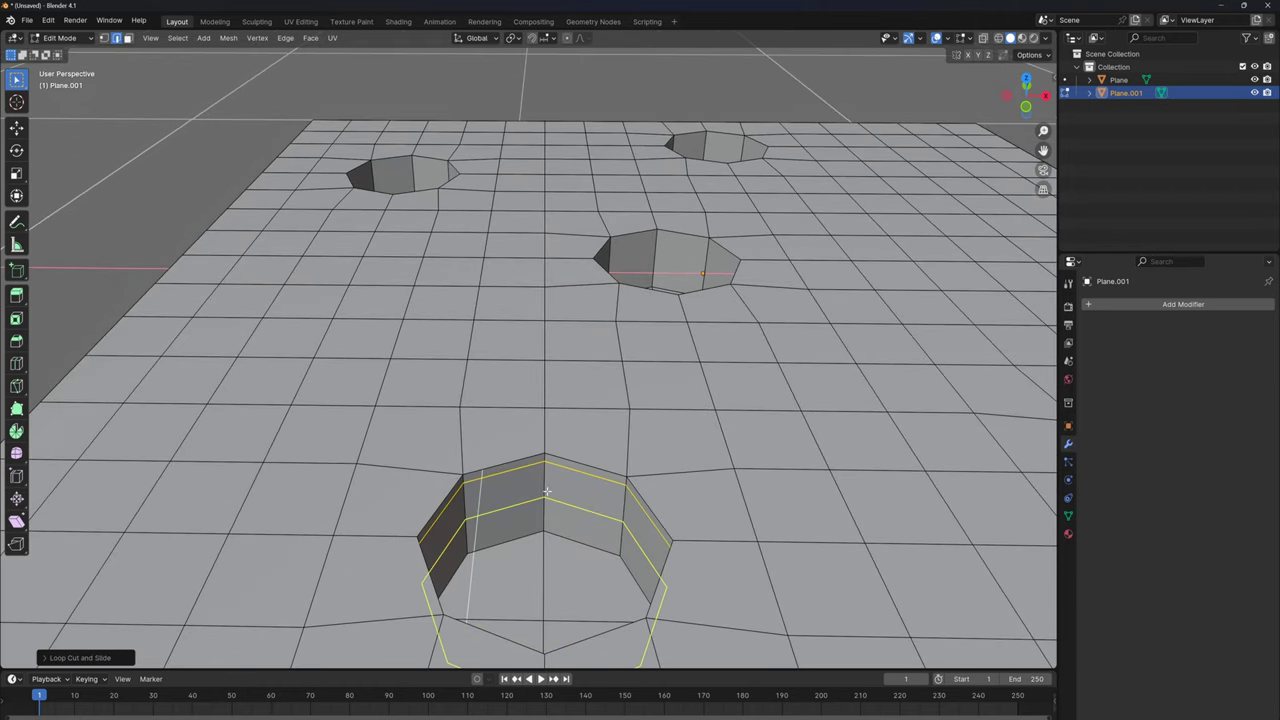
click(548, 510)
click(547, 505)
scroll(547, 503, down, 2)
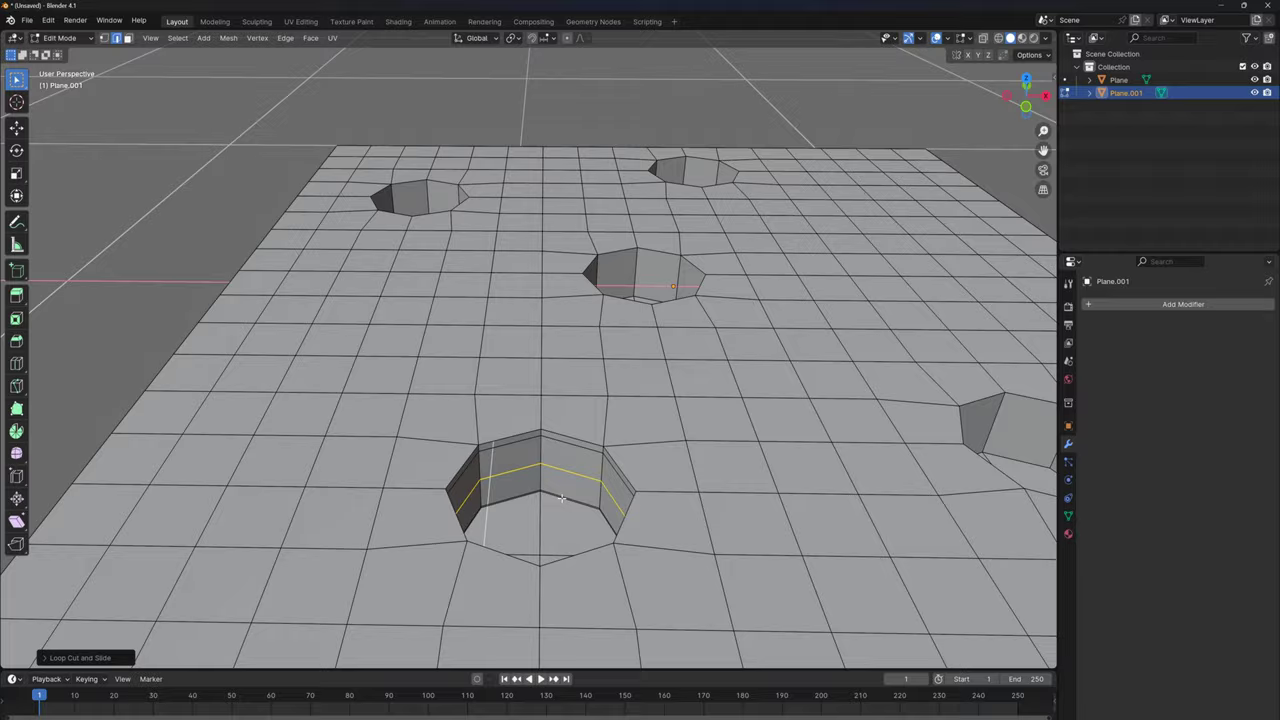
Add rim, floor and middle loop cuts to the wall of a second hole.
middle_drag(668, 470, 538, 457)
scroll(590, 497, up, 2)
key(ctrl+r)
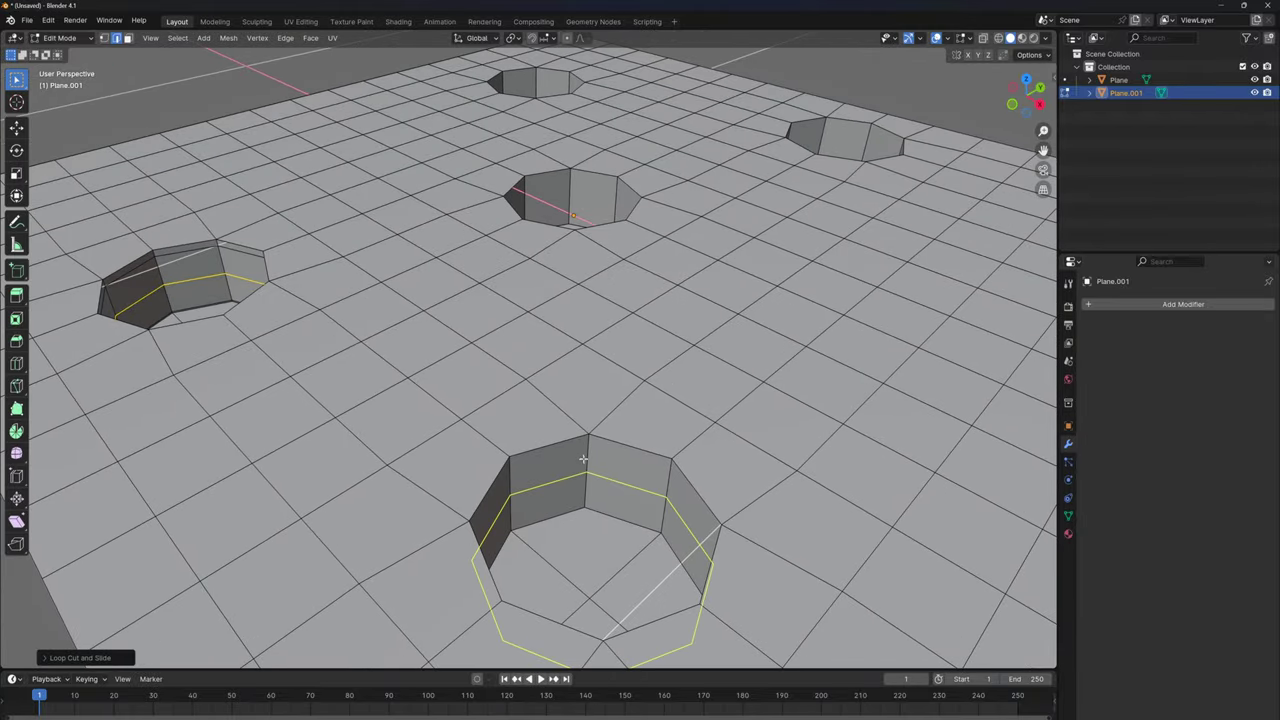
click(584, 461)
click(590, 424)
key(ctrl+r)
click(596, 468)
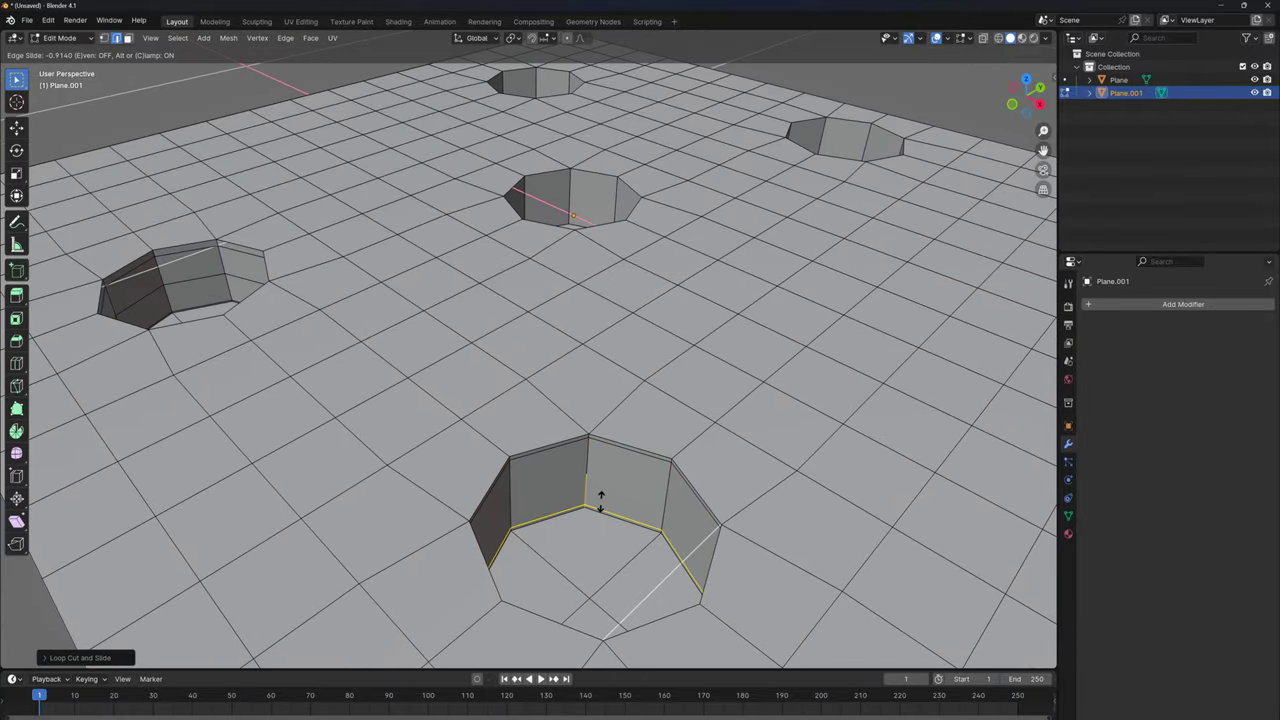
click(600, 503)
key(ctrl+r)
click(597, 478)
click(596, 474)
Add the same rim, floor and middle loop cuts to the walls of the three remaining holes.
scroll(591, 446, down, 2)
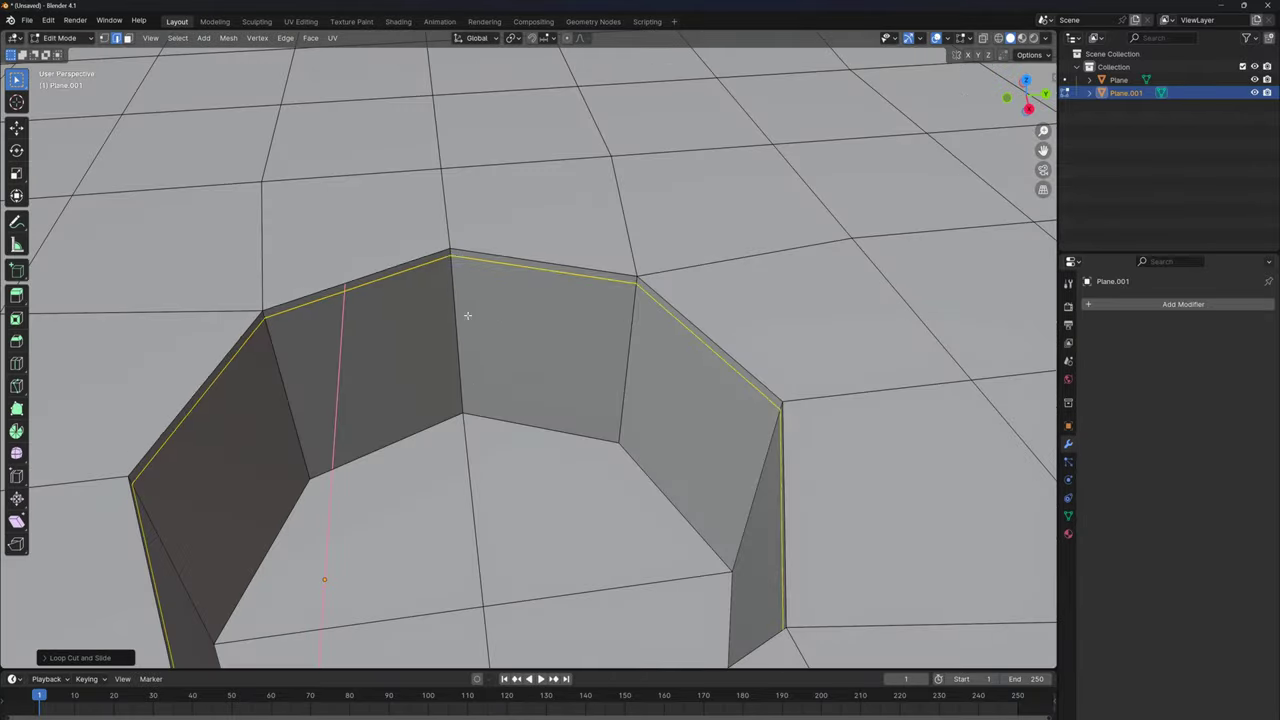
key(ctrl+r)
click(467, 330)
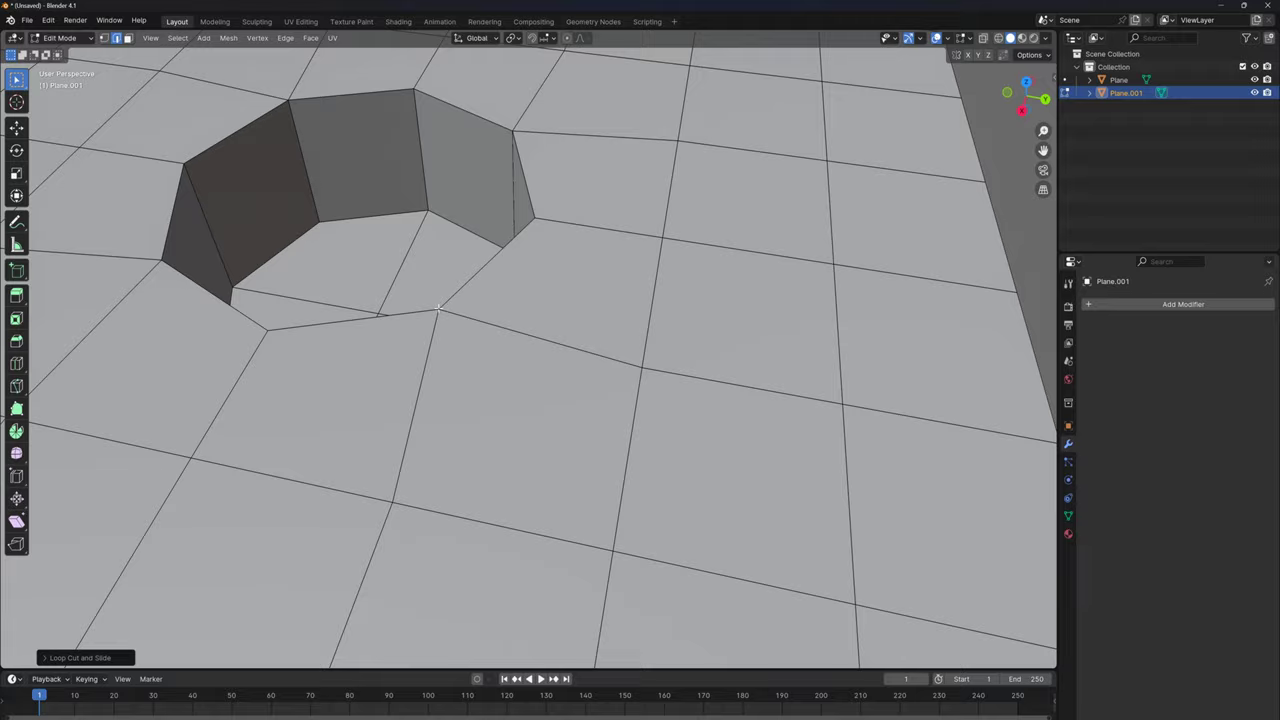
key(ctrl+r)
click(486, 285)
middle_drag(486, 294, 640, 250)
key(ctrl+r)
key(ctrl+r)
click(660, 386)
scroll(659, 385, down, 5)
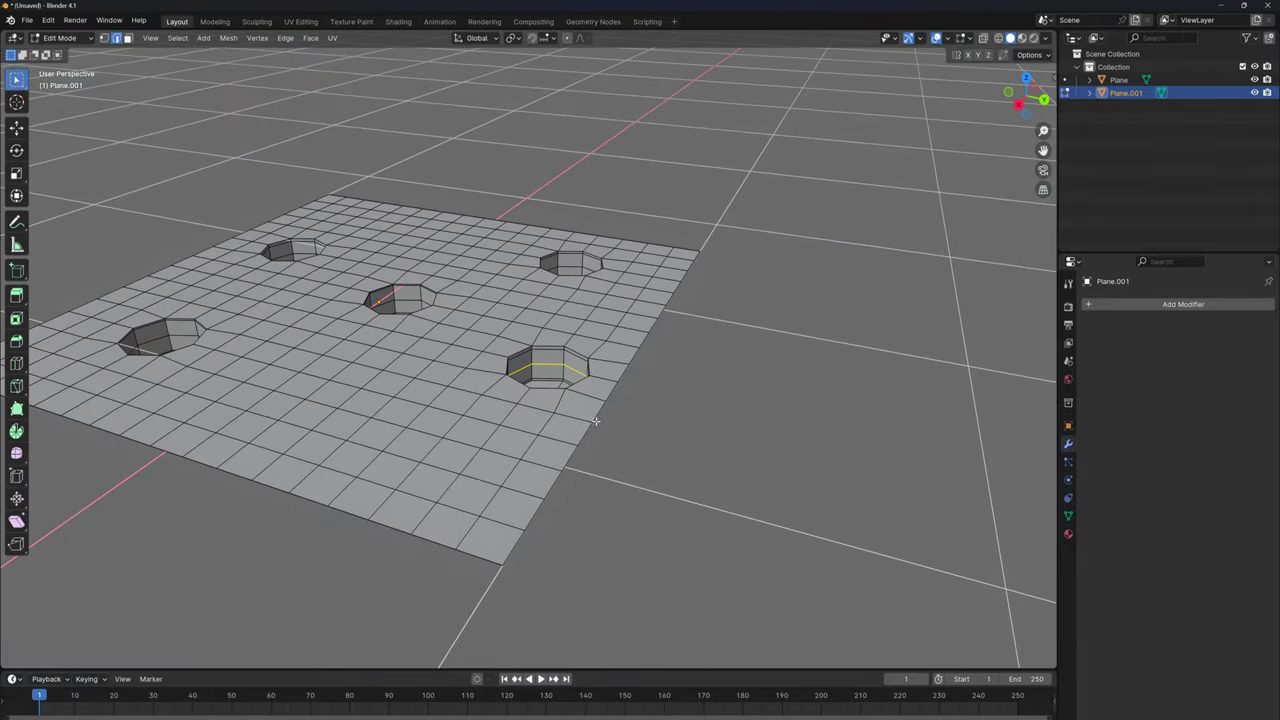
Select the floor centre vertices of the central hole and two outer holes in vertex select mode.
middle_drag(659, 385, 584, 376)
scroll(584, 376, up, 5)
shift+middle_drag(608, 448, 581, 342)
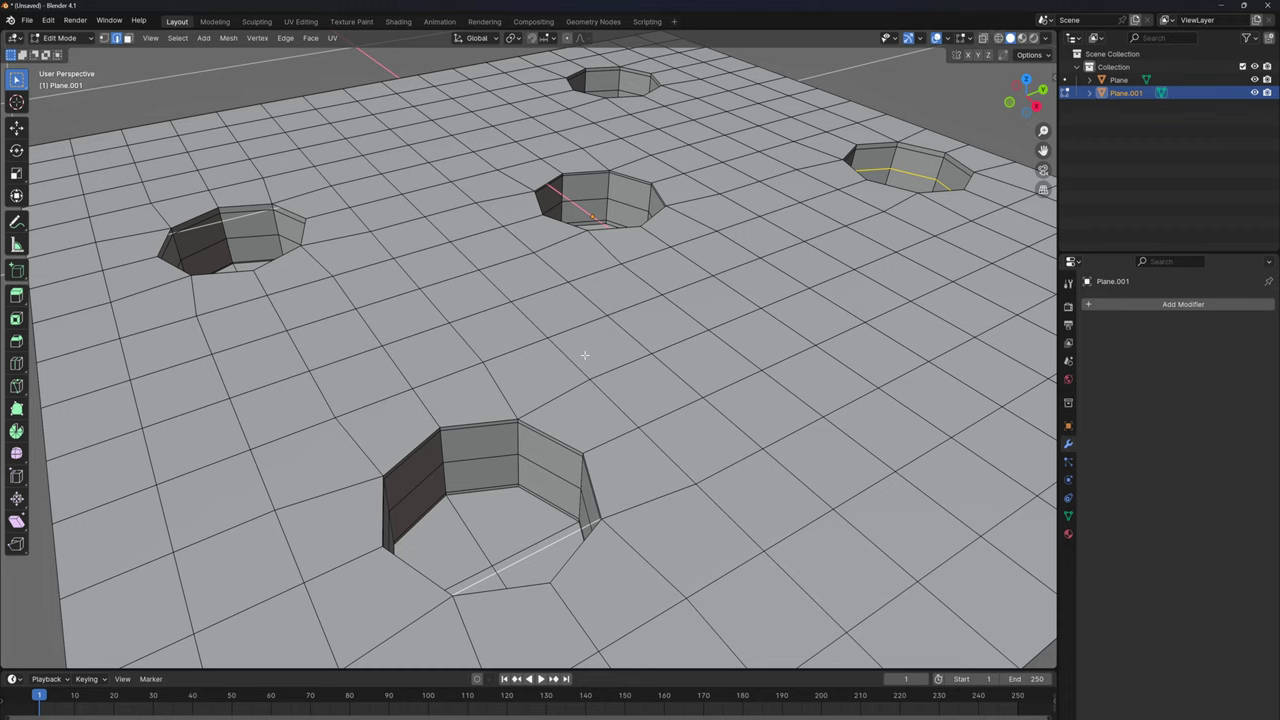
click(128, 39)
click(105, 40)
middle_drag(312, 259, 305, 381)
click(275, 456)
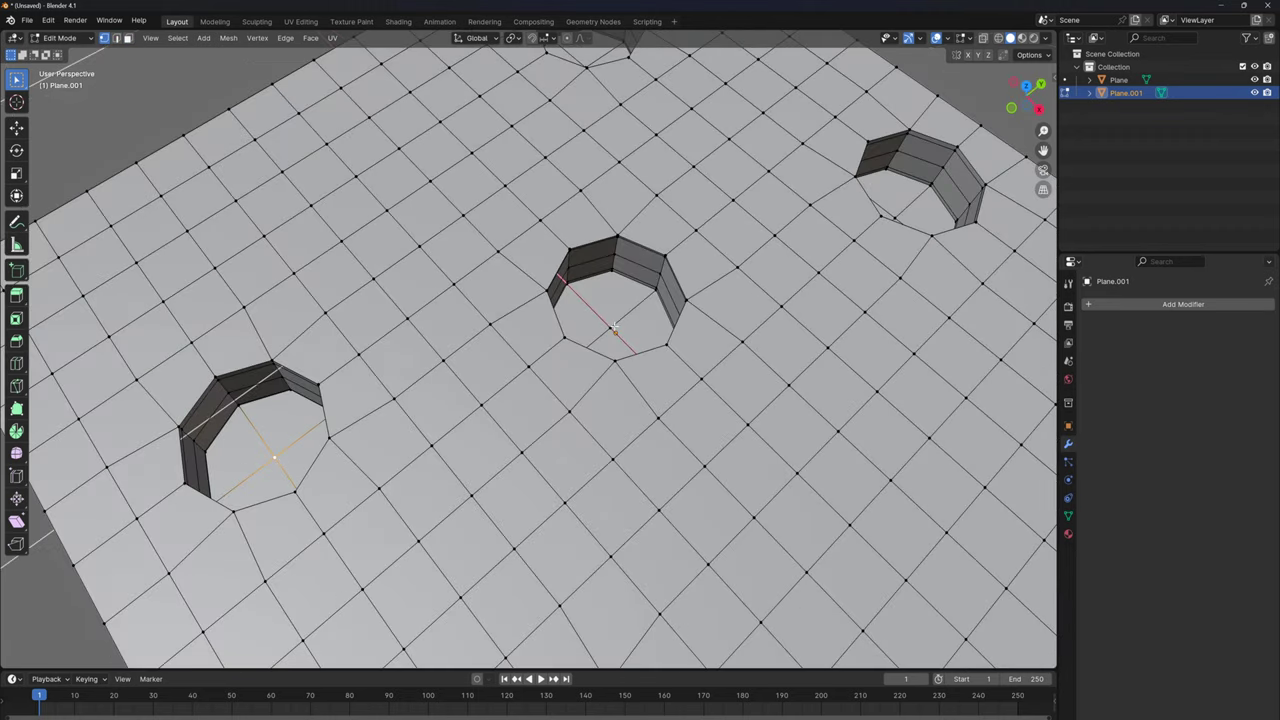
shift+click(615, 327)
shift+click(904, 215)
scroll(735, 205, down, 1)
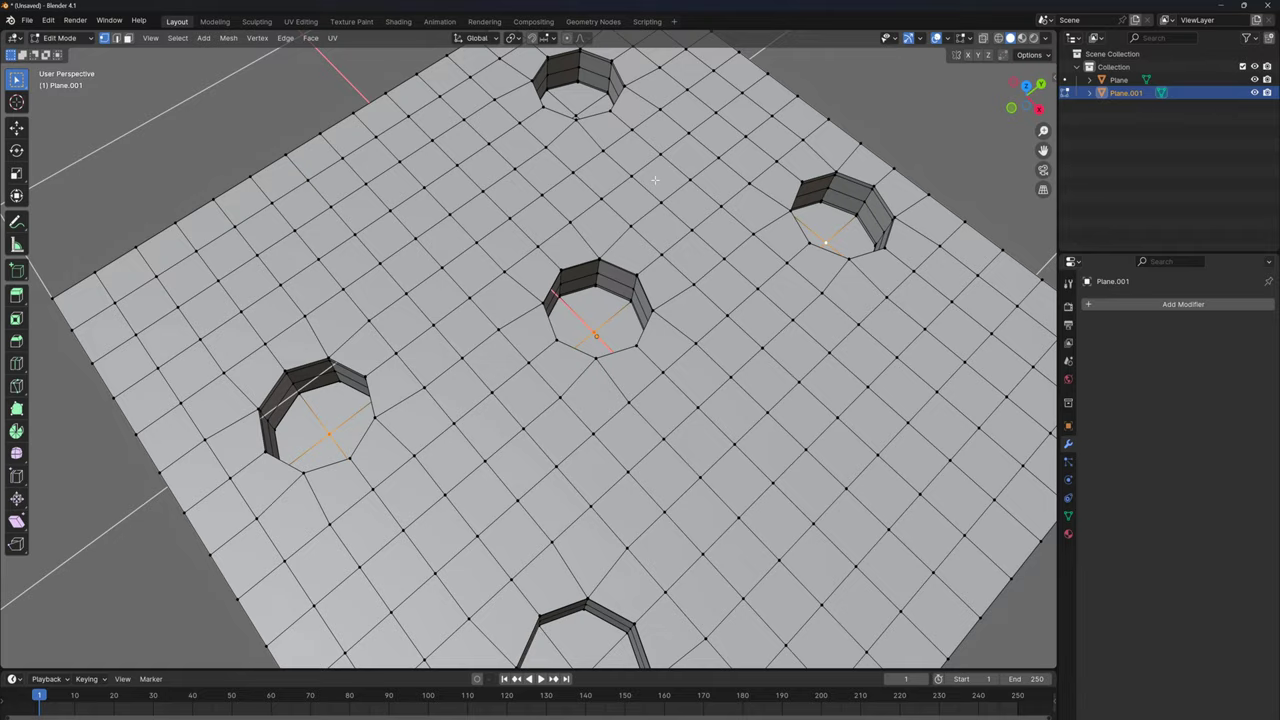
Add the floor centre vertices of the two remaining holes to the selection from the top view.
key(KP_7)
scroll(508, 197, up, 2)
shift+middle_drag(447, 202, 554, 218)
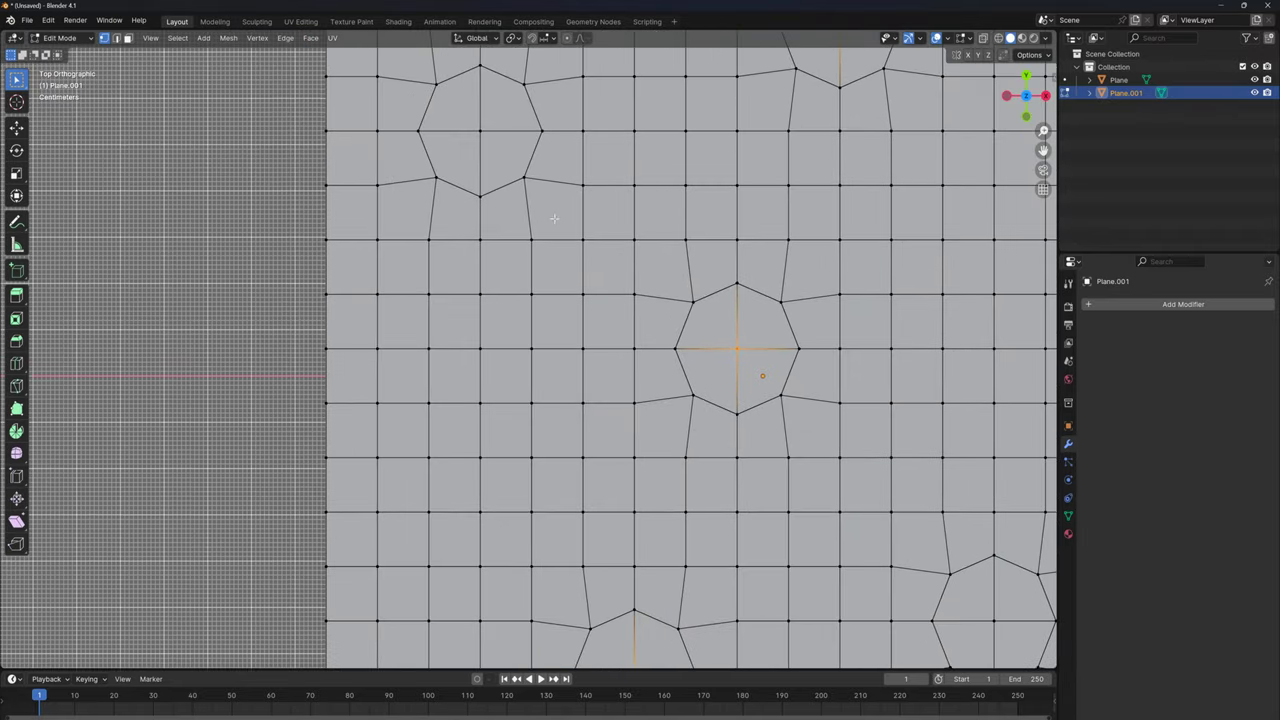
shift+click(476, 133)
scroll(500, 160, down, 3)
shift+middle_drag(777, 400, 626, 271)
shift+click(646, 378)
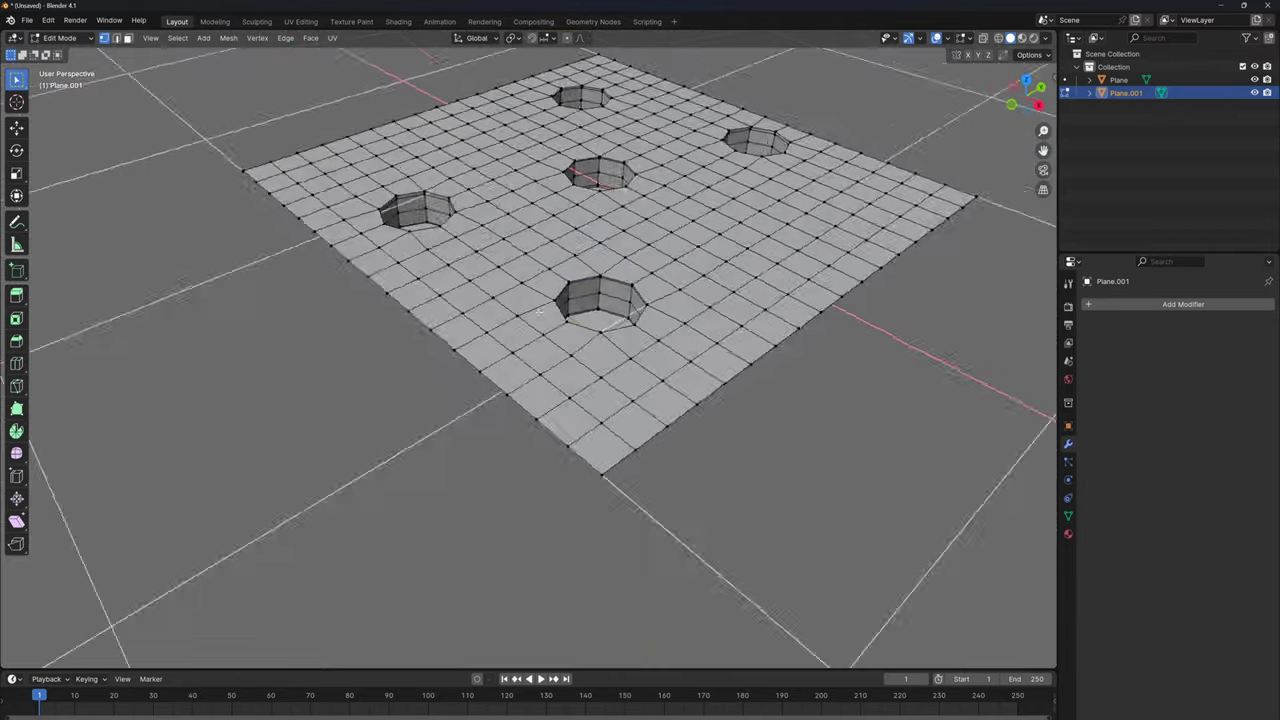
Select the floor faces of all five holes by growing the vertex selection and delete them in face select mode.
mouse_move(540, 311)
middle_down()
mouse_move(530, 340)
mouse_move(558, 345)
mouse_move(548, 299)
middle_up()
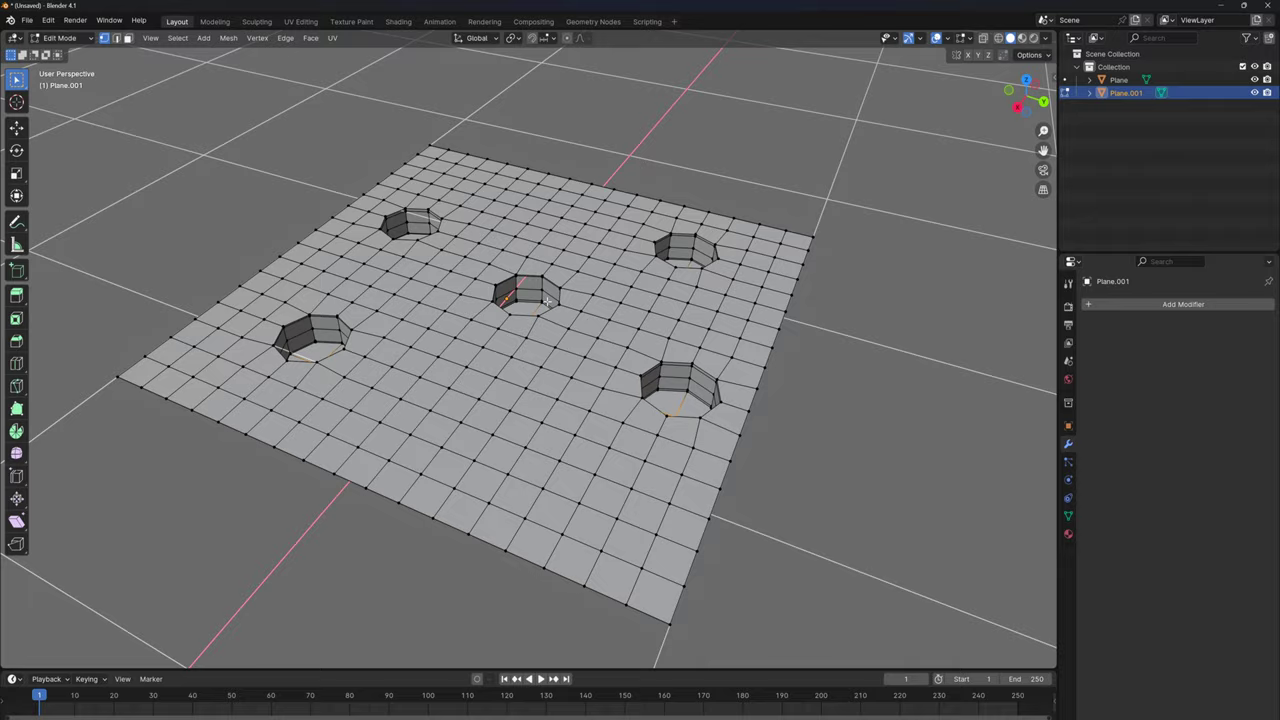
scroll(548, 299, up, 5)
click(128, 38)
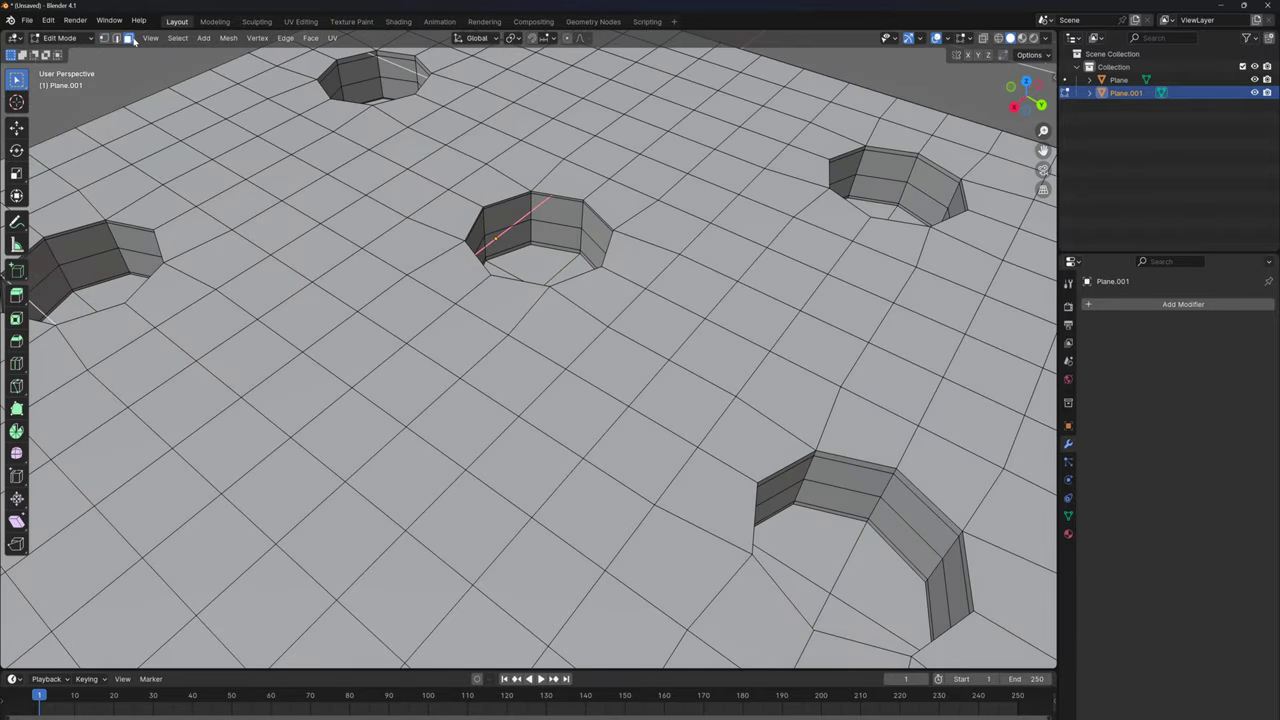
key(1)
click(129, 40)
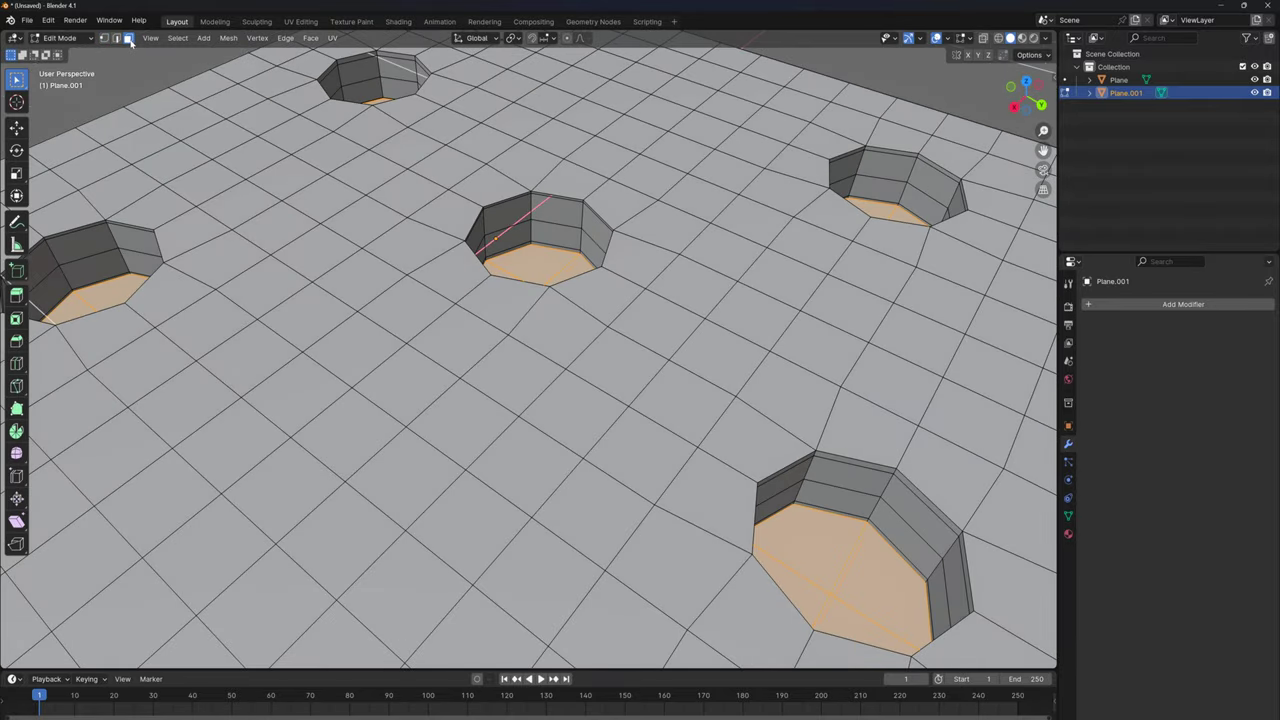
middle_drag(439, 248, 414, 250)
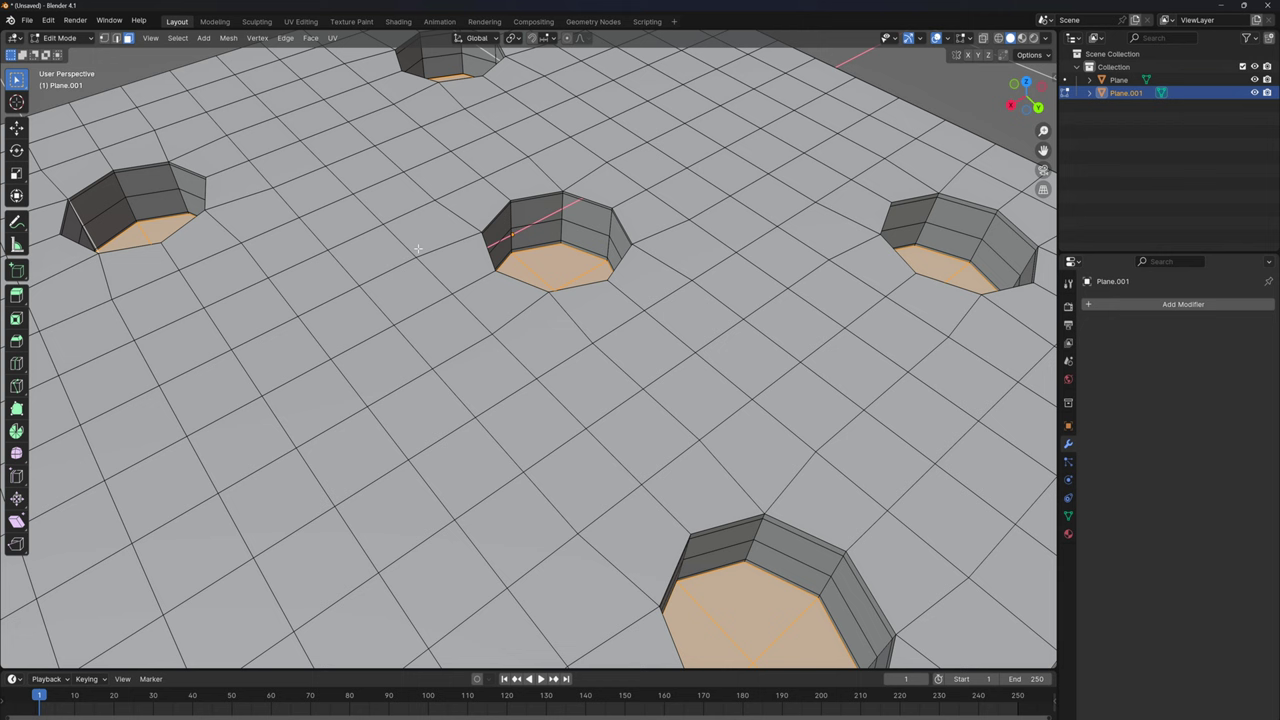
key(x)
click(390, 193)
Add a Subdivision Surface modifier to the second plane and set its viewport levels to 2.
scroll(558, 303, down, 3)
middle_drag(390, 193, 583, 312)
click(1178, 307)
text(s)
click(1149, 336)
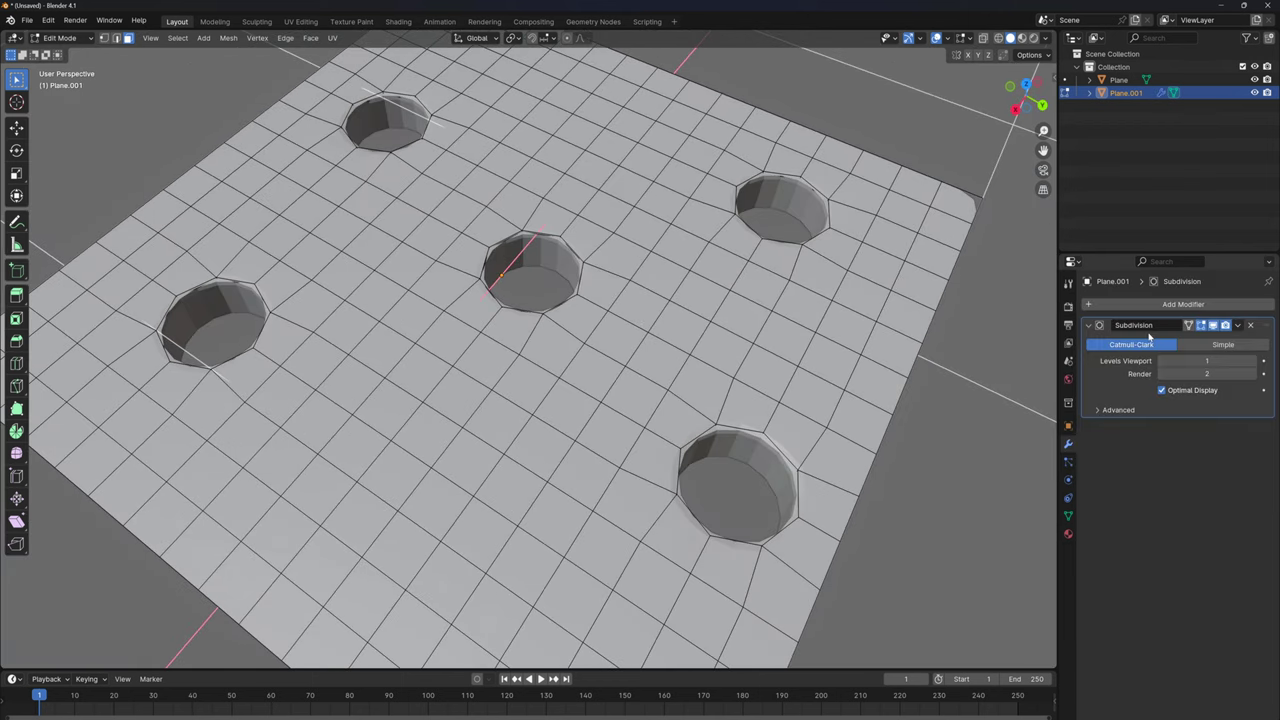
double_click(1200, 361)
text(2)
key(Return)
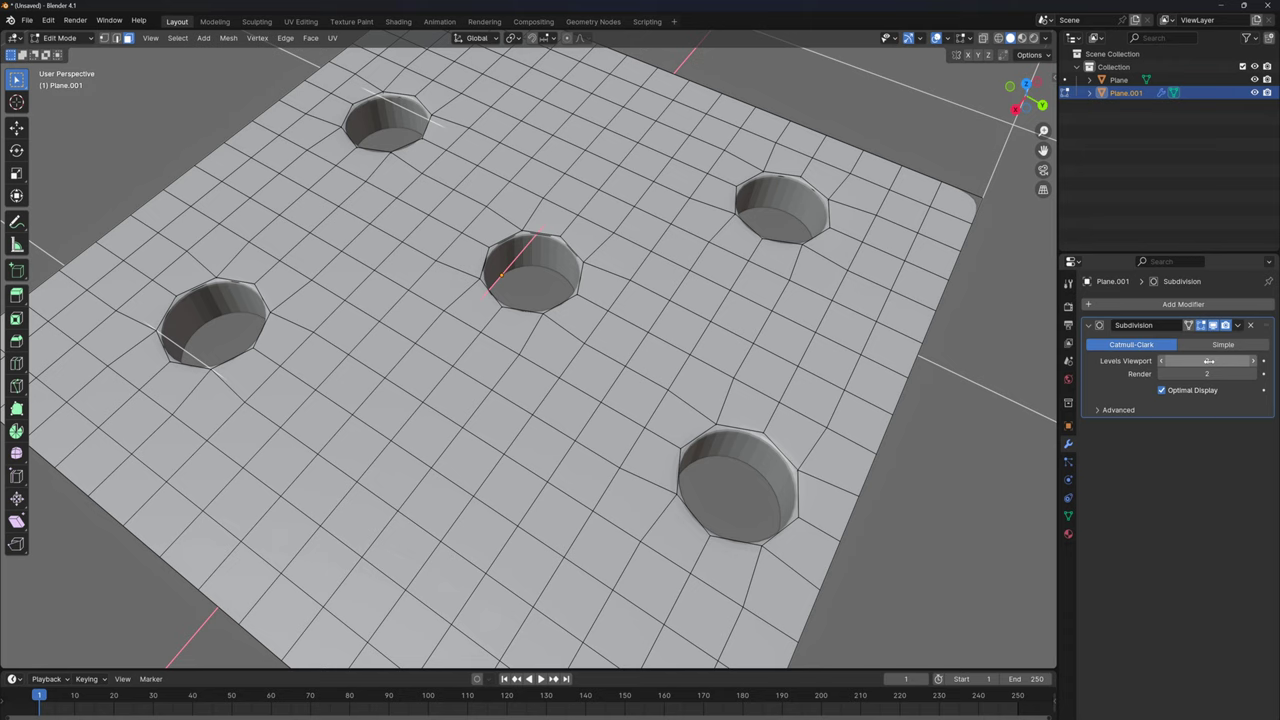
Return to Object Mode and apply the Subdivision modifier on the second plane.
key(Tab)
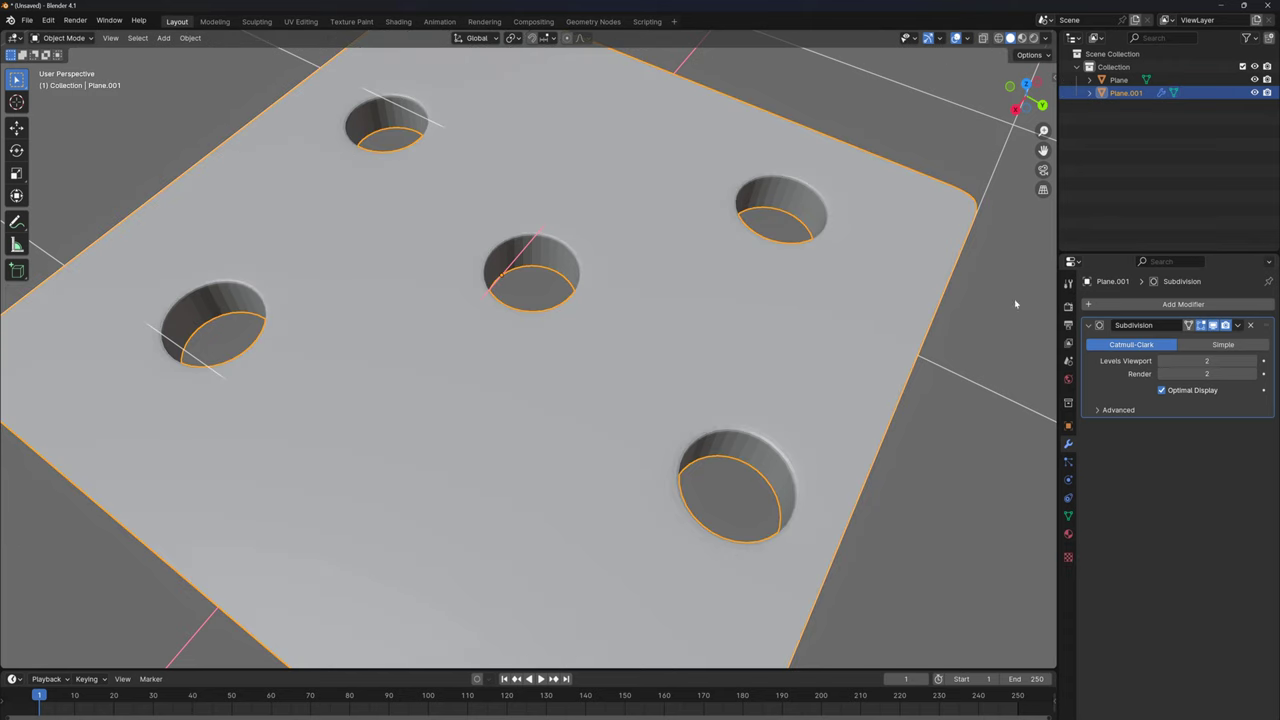
click(1238, 325)
click(1190, 334)
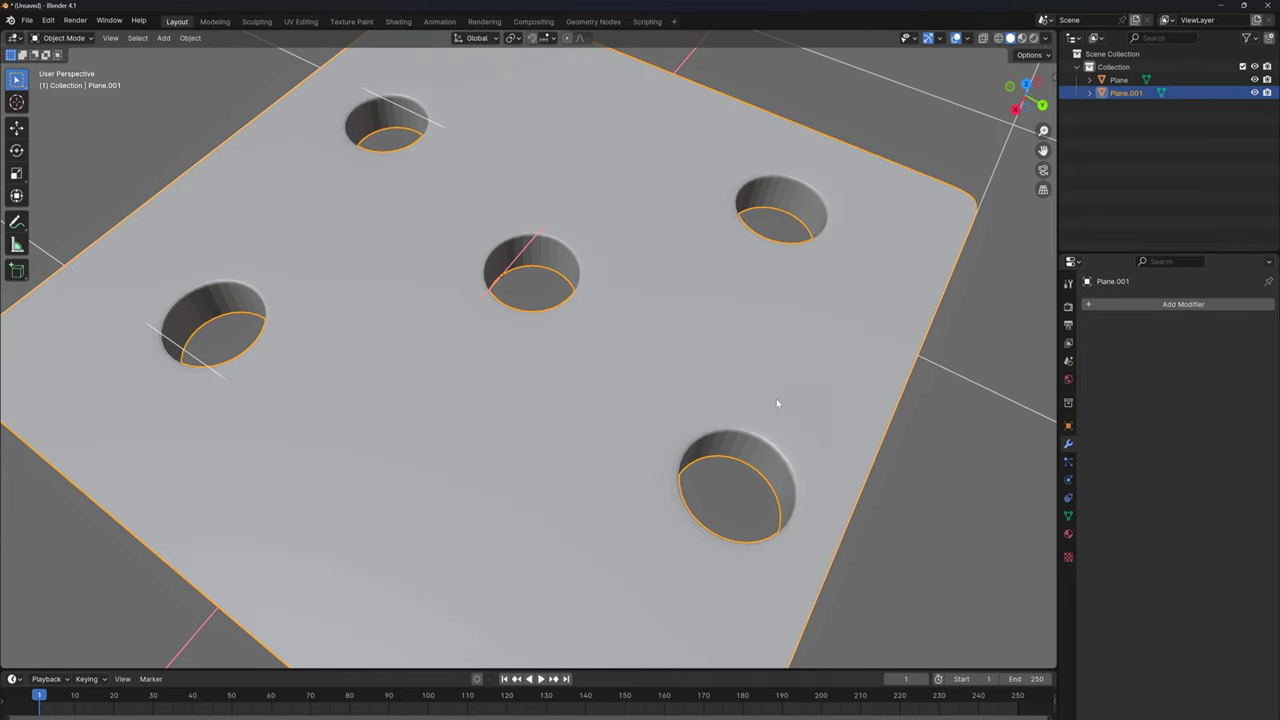
Select the first holed plane and enter Edit Mode on it to compare it with the subdivided one.
middle_drag(776, 398, 739, 376)
scroll(660, 393, up, 3)
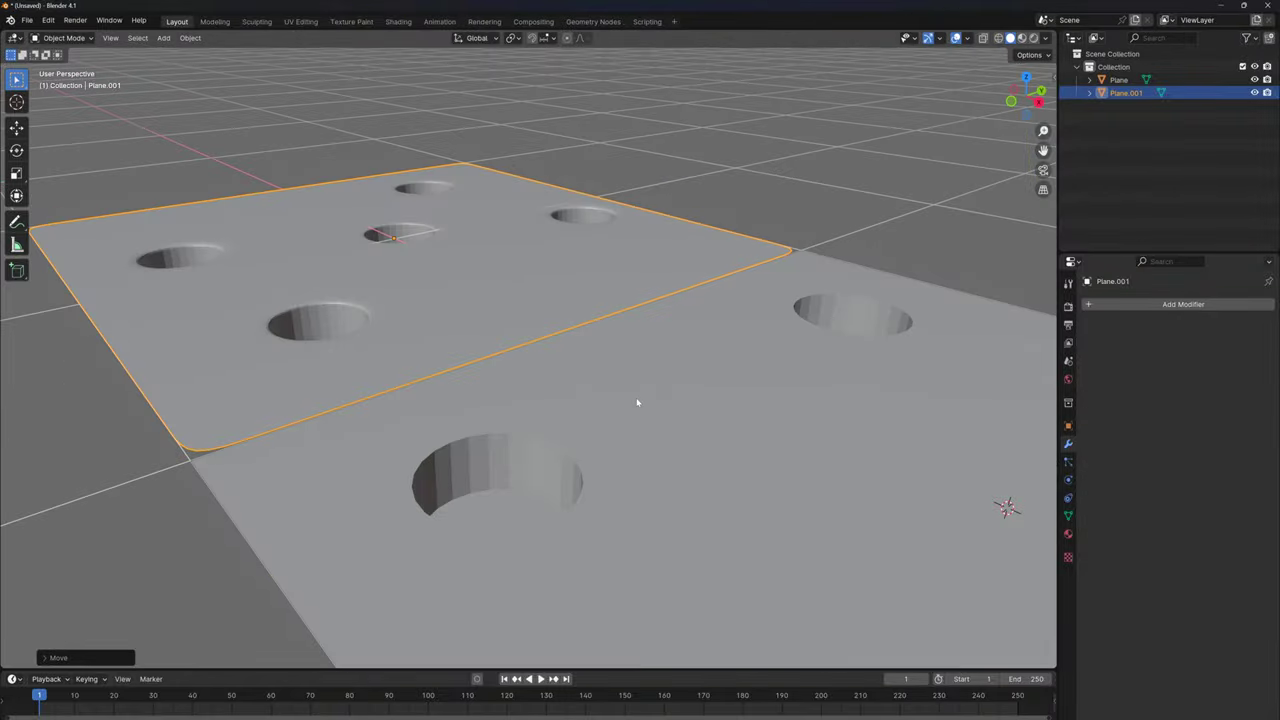
middle_drag(637, 402, 654, 313)
key(Tab)
key(Tab)
click(627, 318)
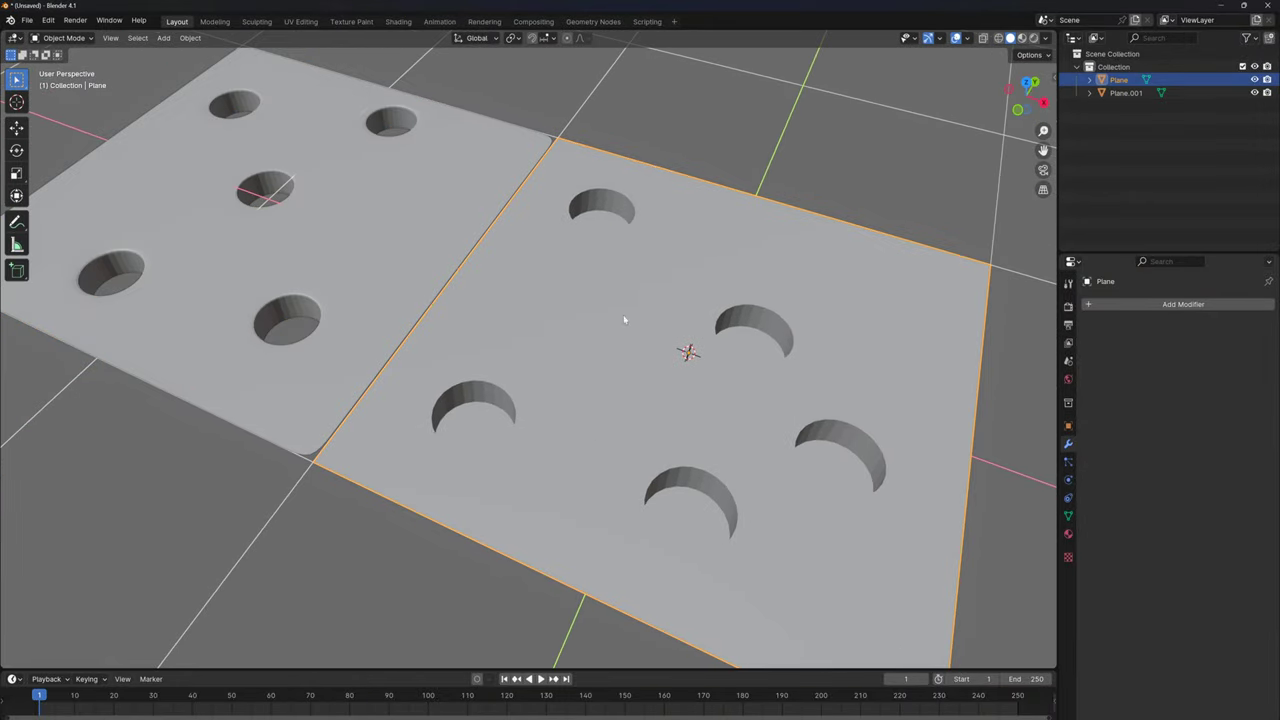
key(Tab)
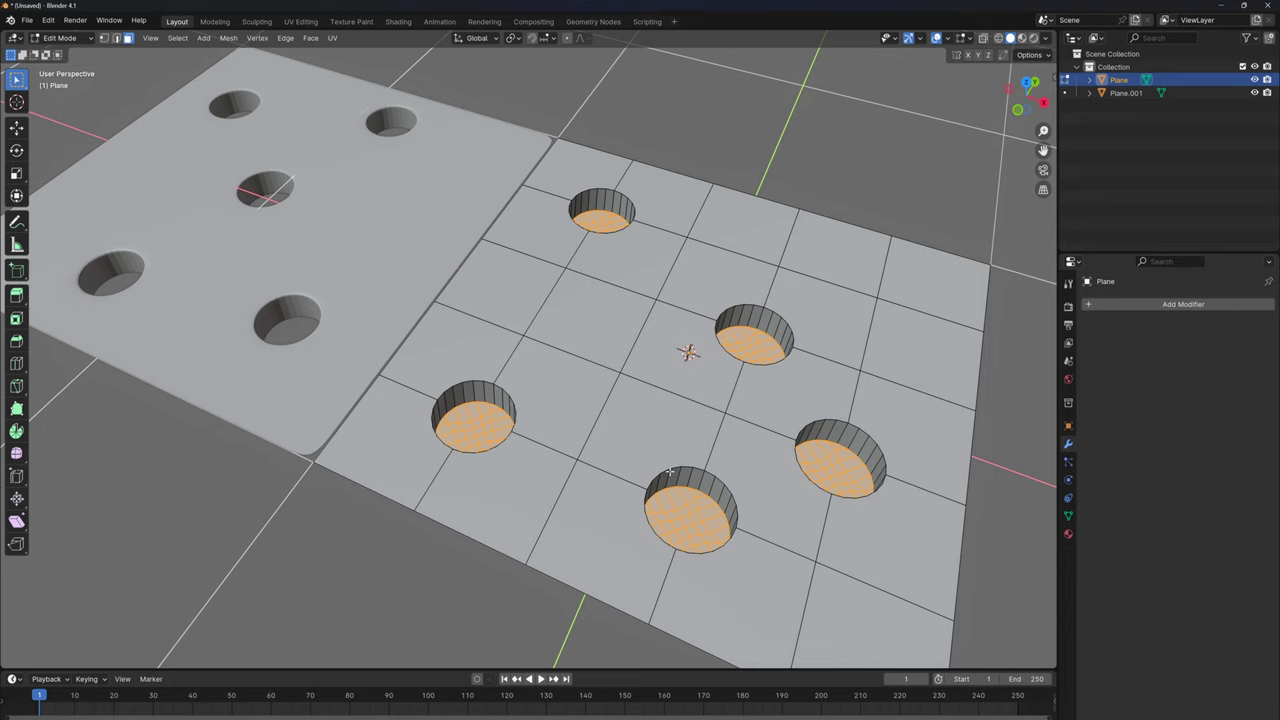